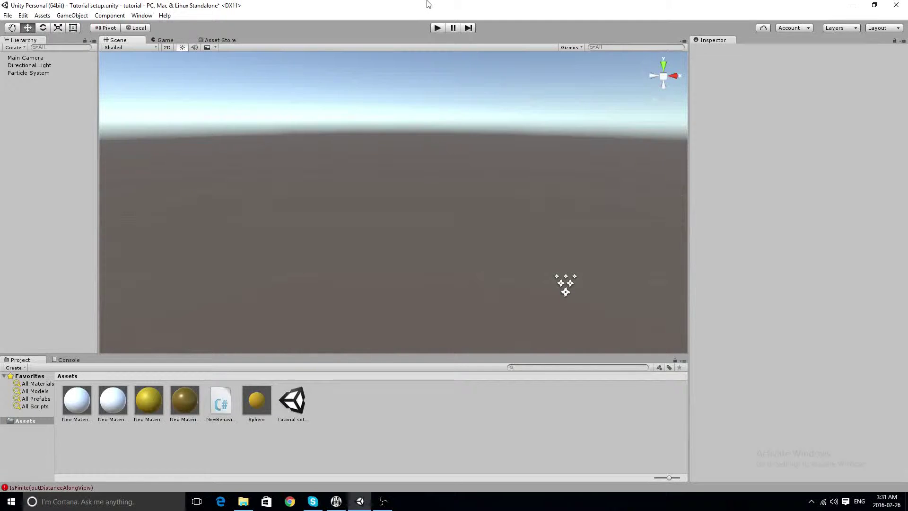
Open the GameObject menu to list the objects that can be created.
left_click(72, 15)
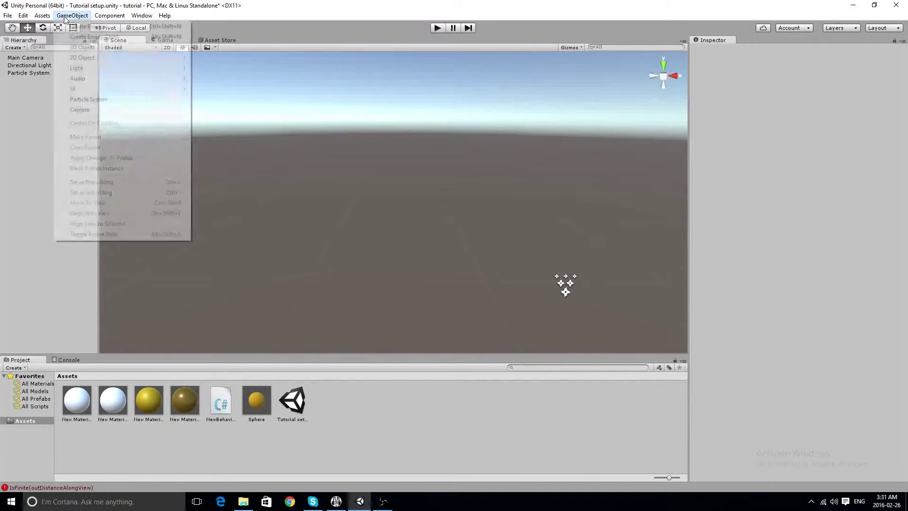
Add Particle System (1) and drag it down to about -5.563, 5.93, 0.362, left of the fire.
left_click(117, 101)
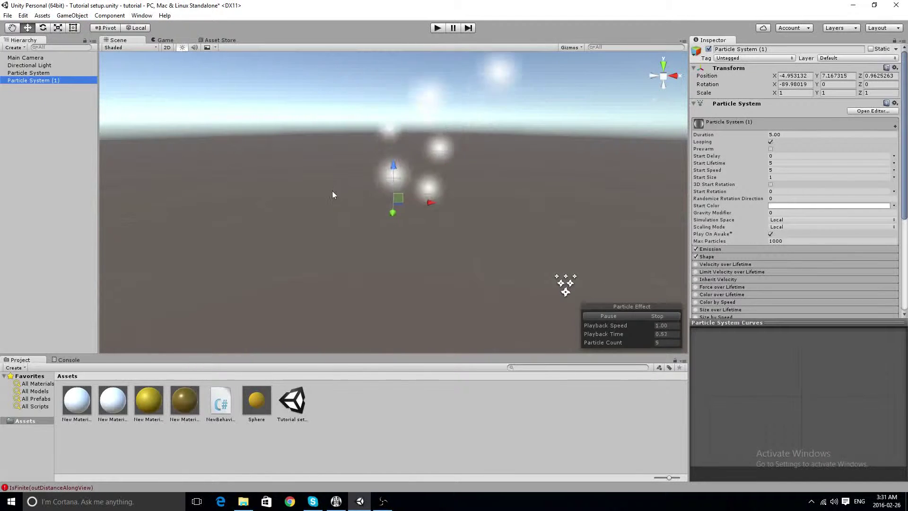
mouse_move(392, 224)
left_mouse_down()
mouse_move(391, 263)
mouse_move(396, 223)
left_mouse_up()
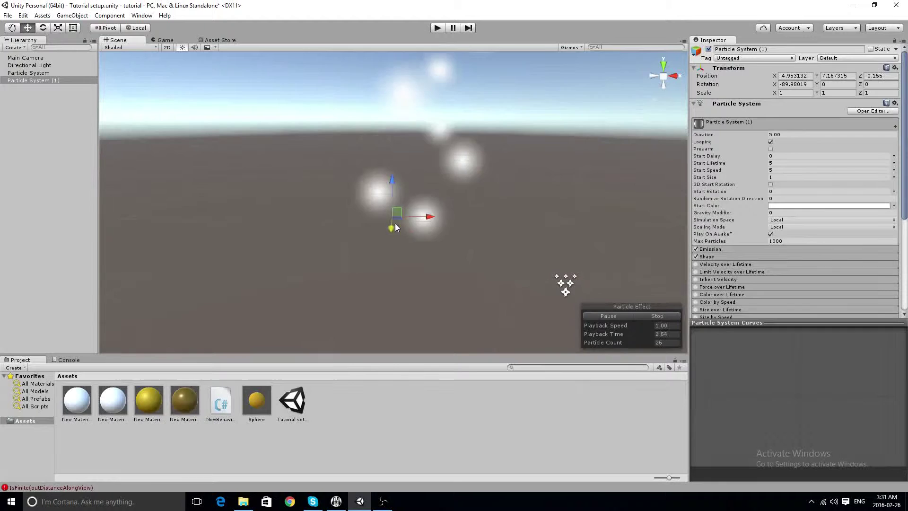
left_click(574, 283)
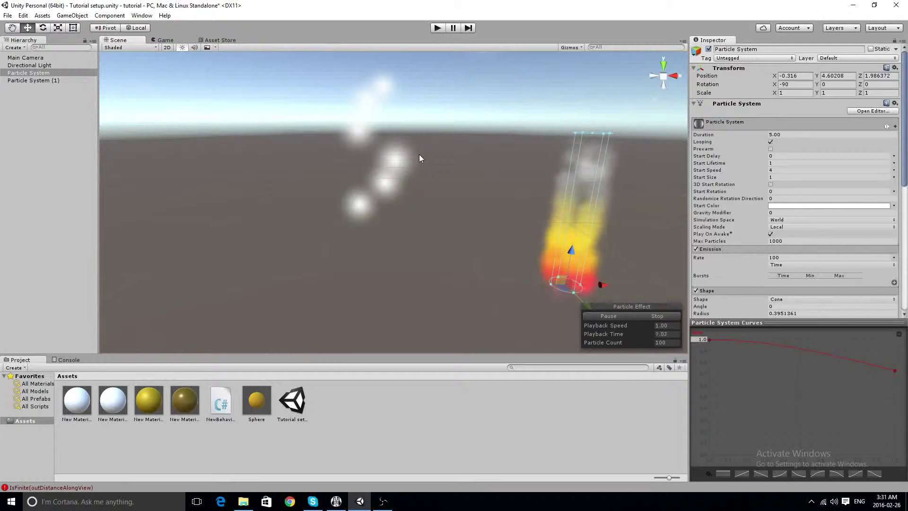
left_click(361, 203)
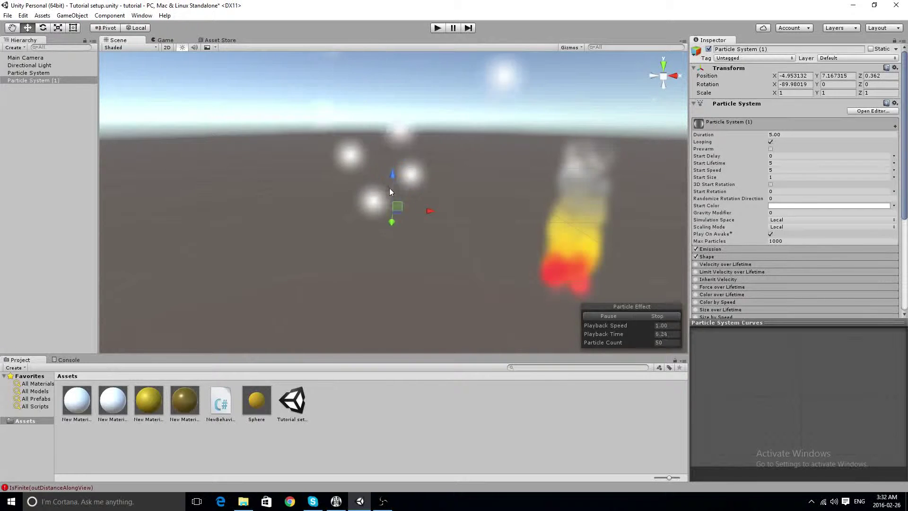
left_click_drag(394, 179, 391, 262)
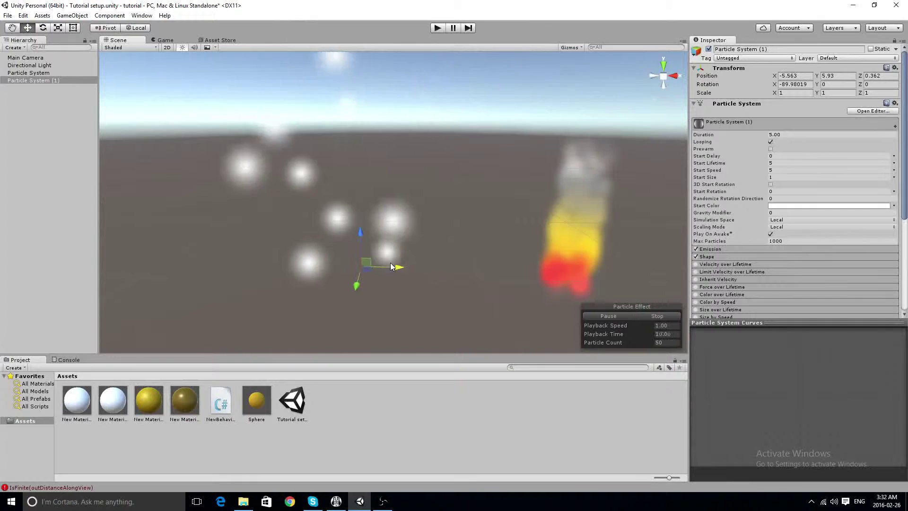
Shift the new emitter sideways and reduce its Start Lifetime from 5 to 1.
middle_click_drag(390, 262, 549, 208)
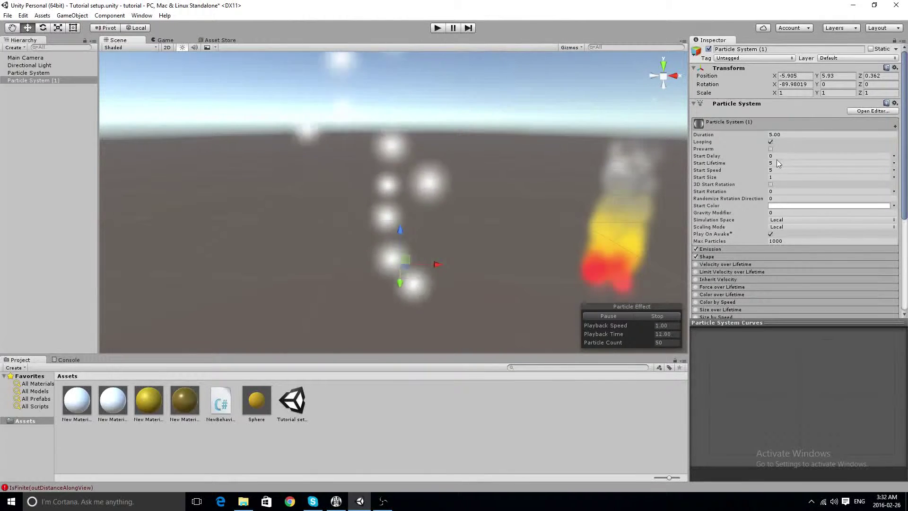
left_click(747, 163)
left_click_drag(747, 164, 729, 165)
scroll(471, 167, "down", 5)
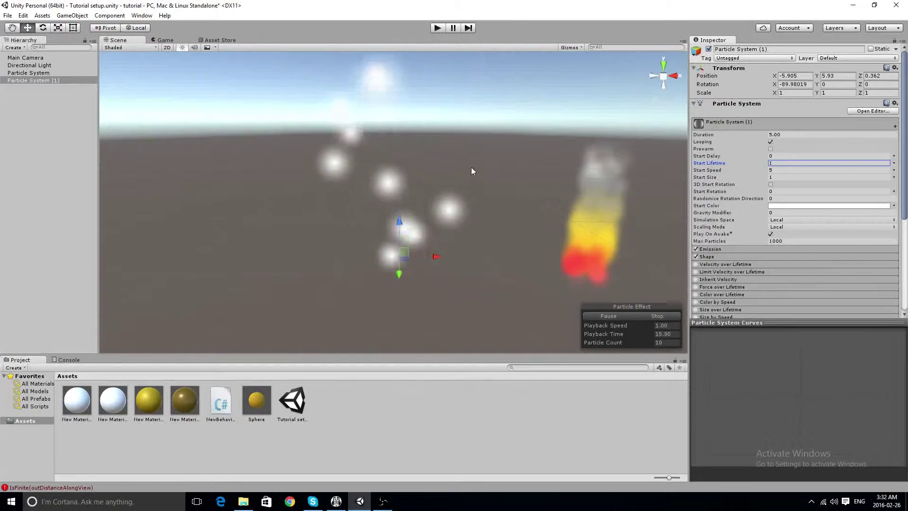
Lower Particle System (1) slightly to about -5.905, 5.44, 0.36.
left_click(393, 229)
left_click(398, 235)
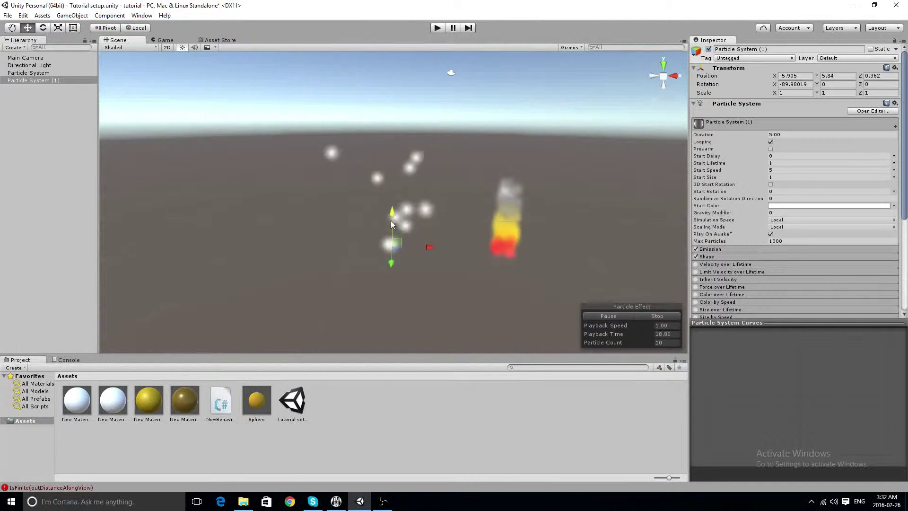
left_click_drag(391, 220, 441, 209)
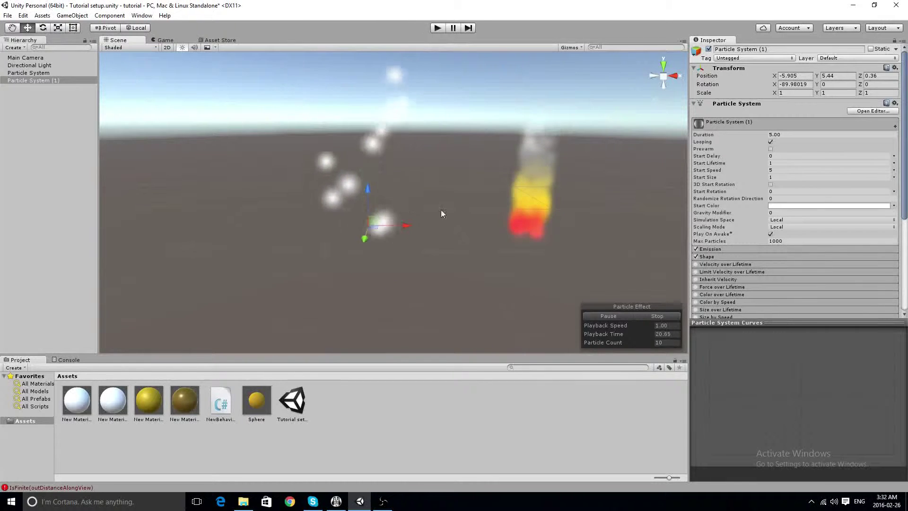
Expand Emission and Shape, then narrow the new emitter's cone angle to 0.
left_click(720, 249)
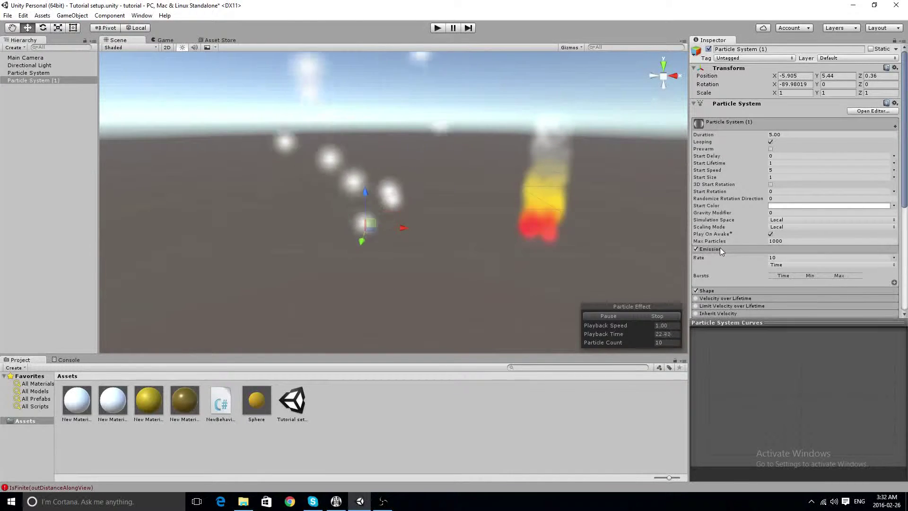
left_click(718, 290)
scroll(751, 224, "down", 4)
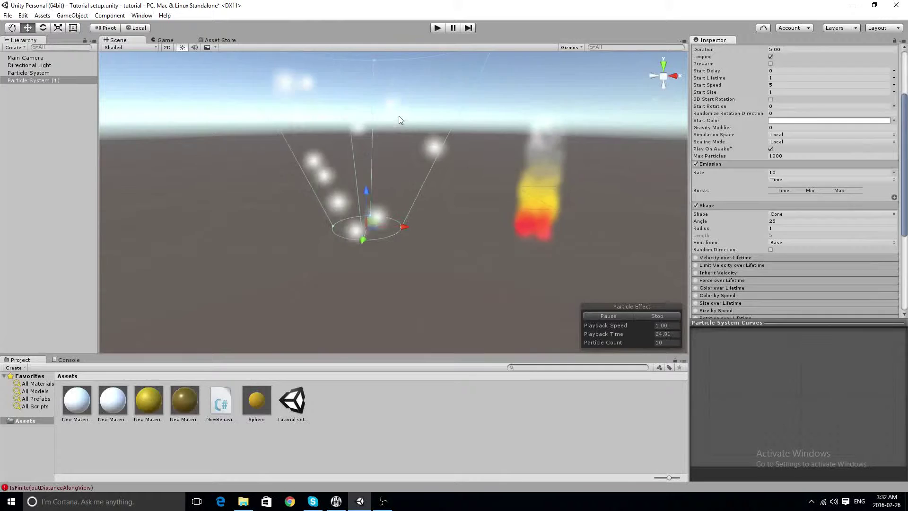
key("f")
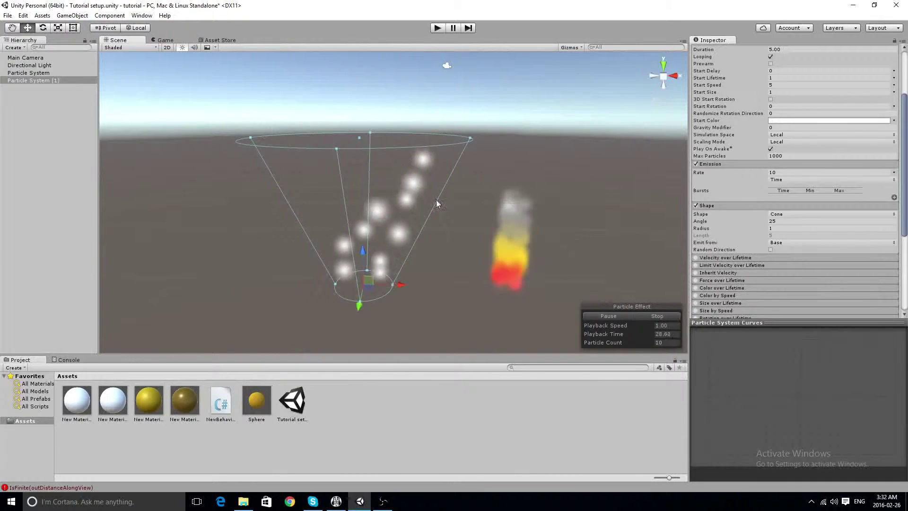
left_click_drag(334, 149, 366, 128)
Shrink the cone radius to about 0.6 for a narrow particle column.
key("f")
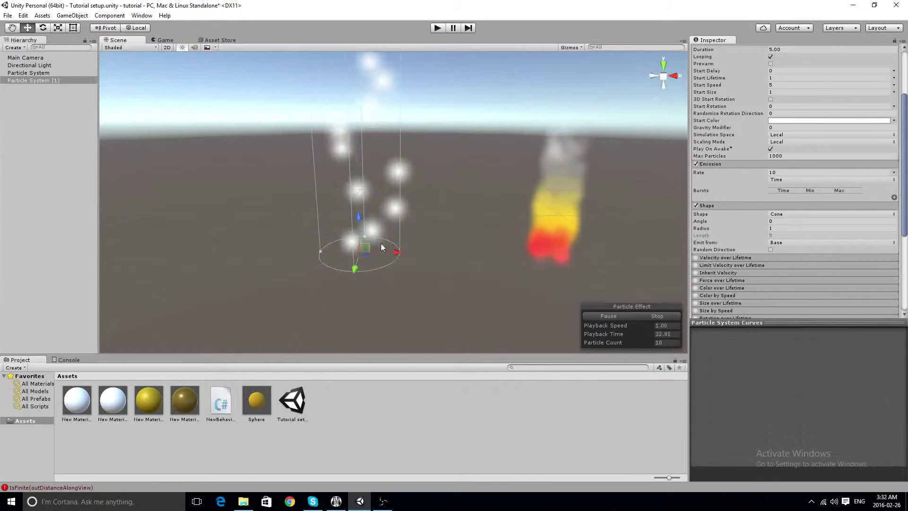
left_click_drag(314, 250, 334, 251)
mouse_move(339, 118)
middle_mouse_down()
mouse_move(344, 204)
mouse_move(324, 123)
middle_mouse_up()
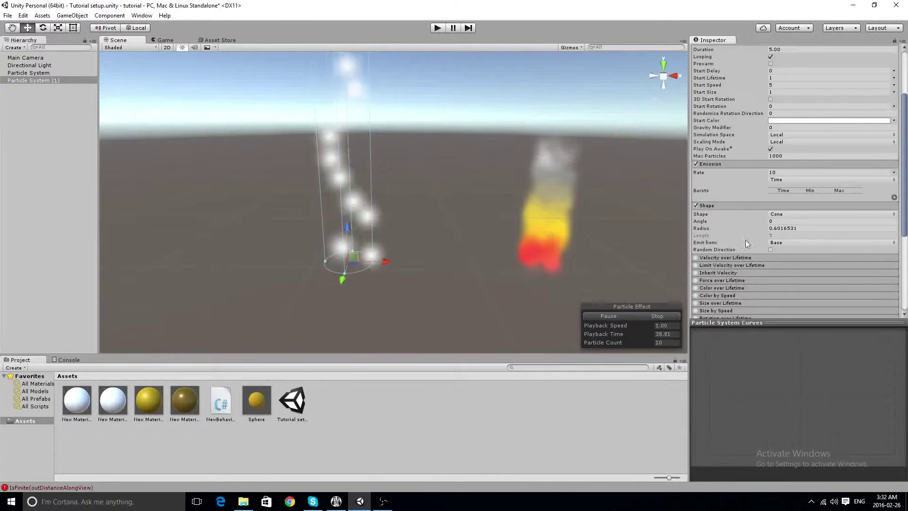
middle_click_drag(433, 171, 406, 209)
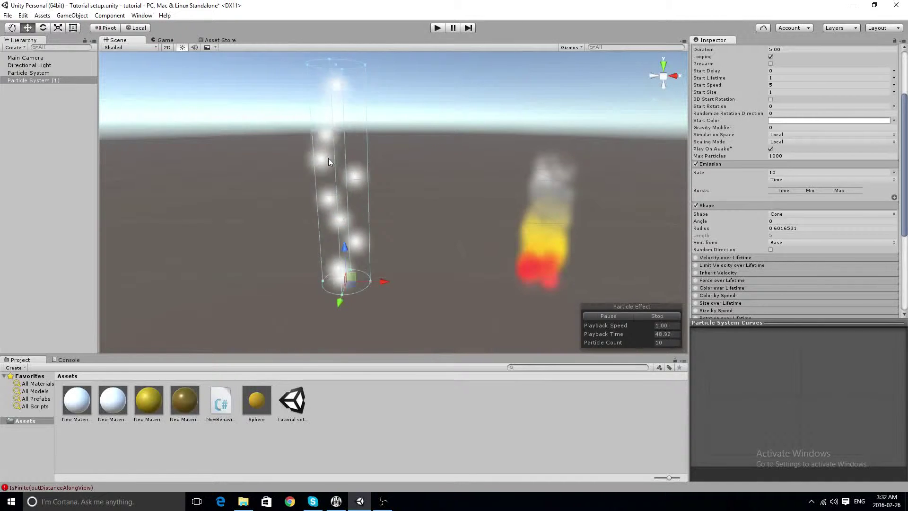
scroll(776, 270, "down", 3)
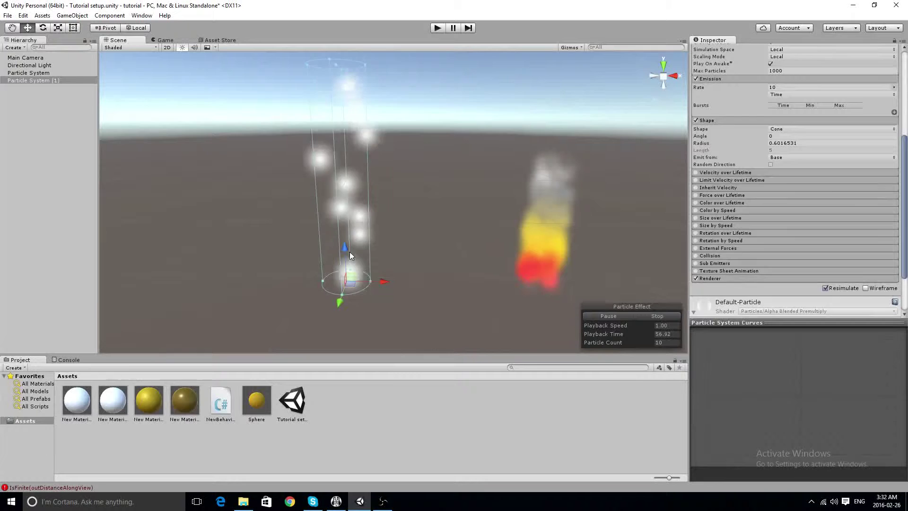
scroll(677, 199, "up", 1)
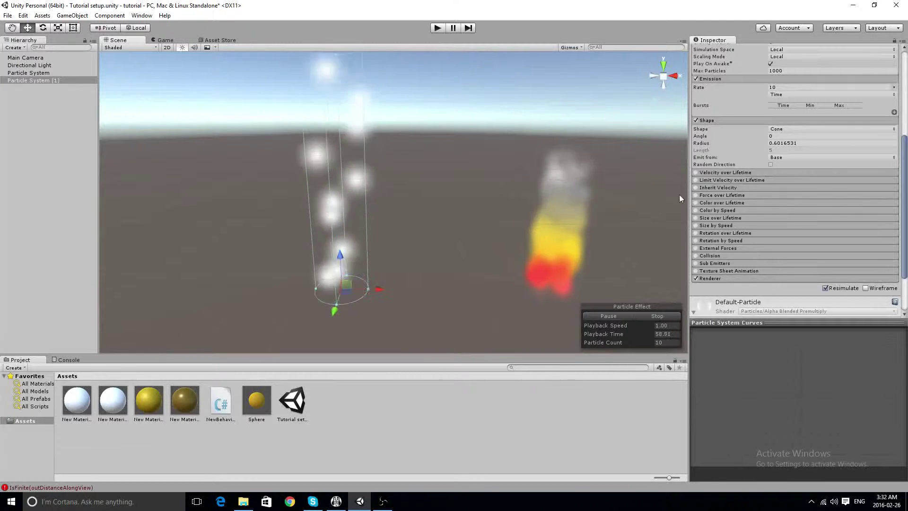
scroll(300, 201, "down", 1)
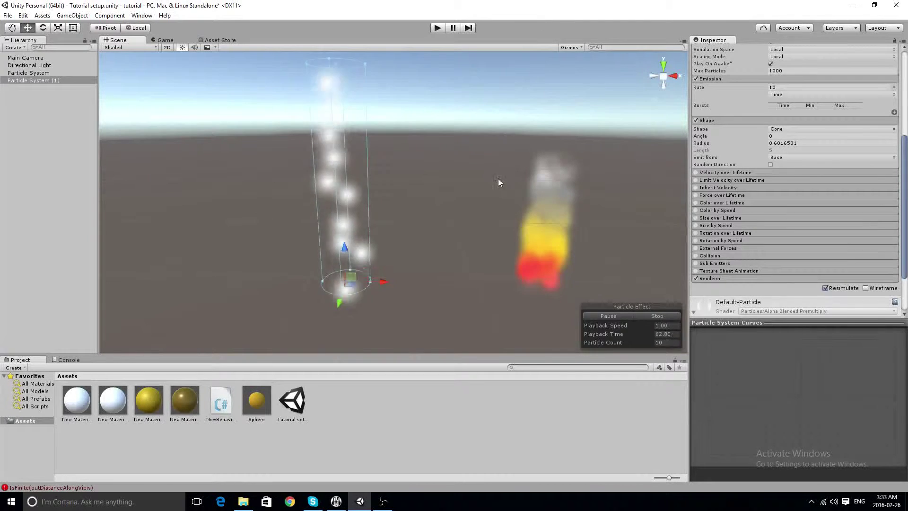
scroll(512, 258, "up", 1)
scroll(491, 193, "down", 2)
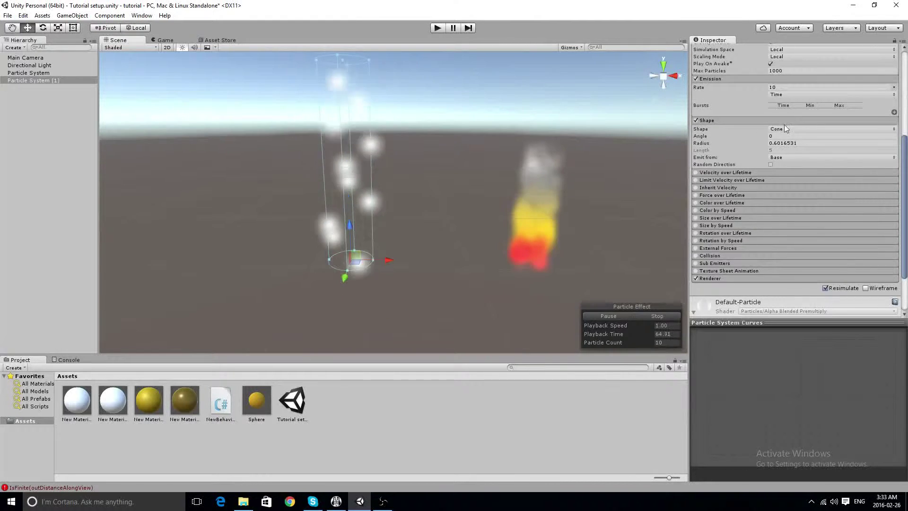
scroll(788, 137, "up", 5)
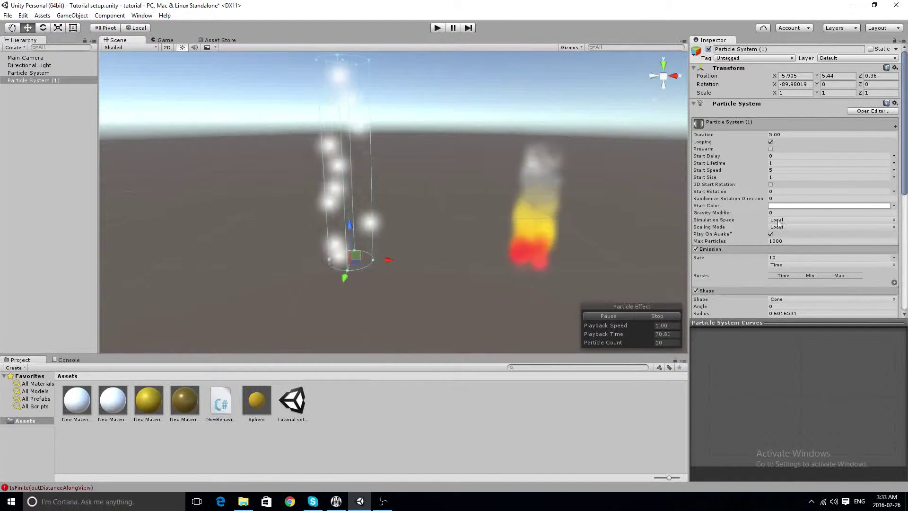
Move the emitter slightly right along X, leaving Simulation Space on Local.
scroll(798, 182, "down", 3)
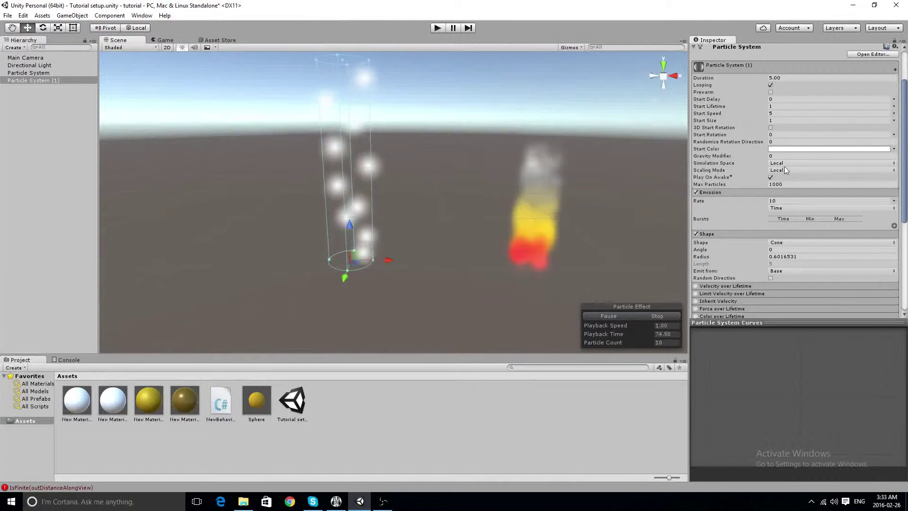
left_click(785, 163)
left_click(791, 172)
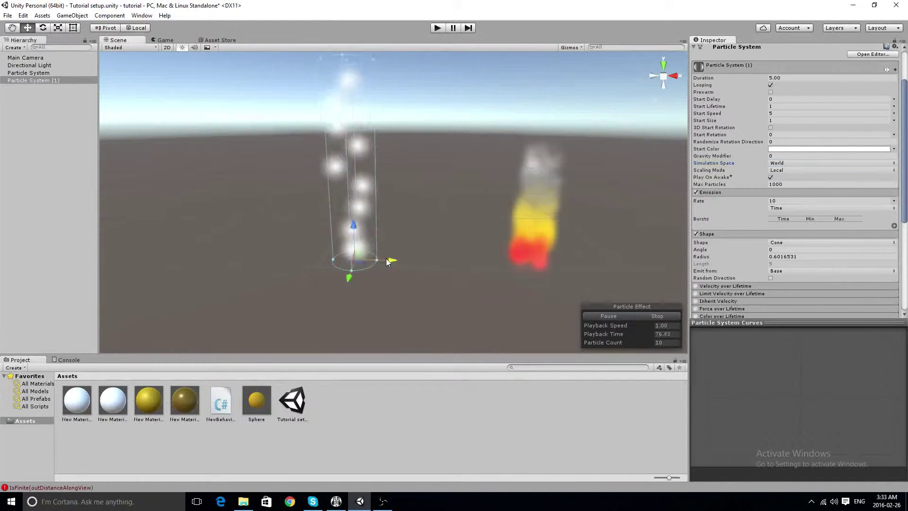
left_click_drag(387, 259, 412, 248)
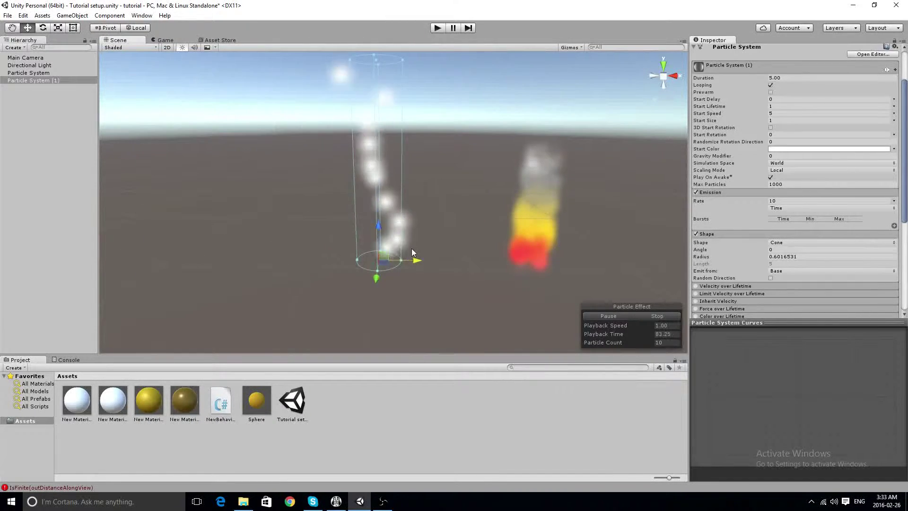
left_click(787, 169)
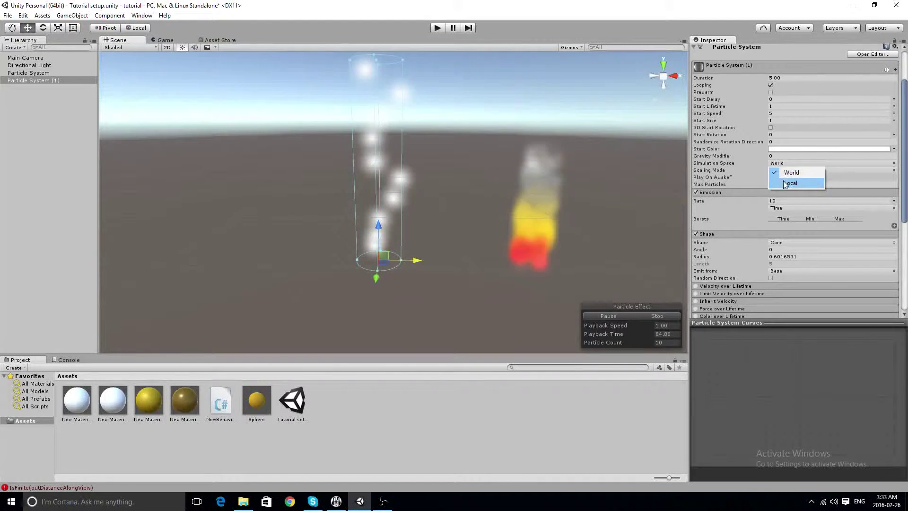
left_click(787, 183)
mouse_move(416, 260)
left_mouse_down()
mouse_move(466, 258)
mouse_move(312, 250)
mouse_move(501, 259)
mouse_move(409, 260)
left_mouse_up()
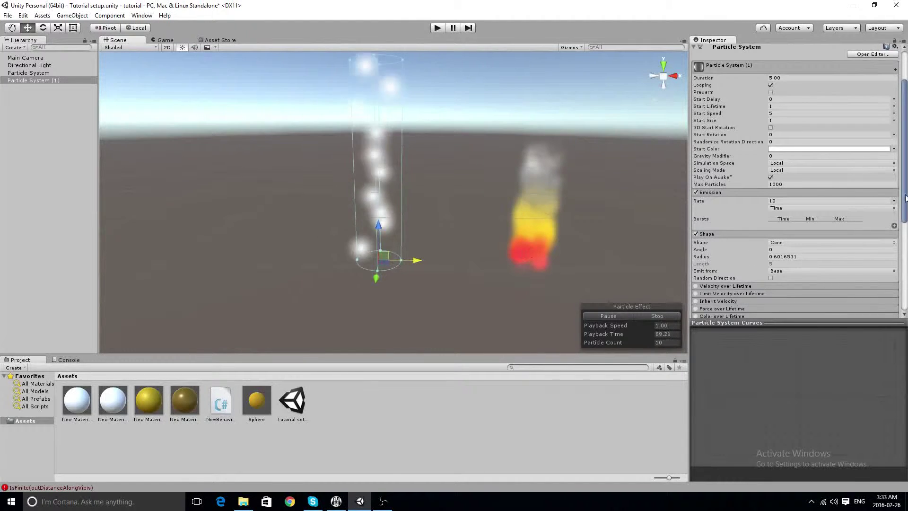
left_click_drag(905, 198, 905, 212)
left_click(804, 172)
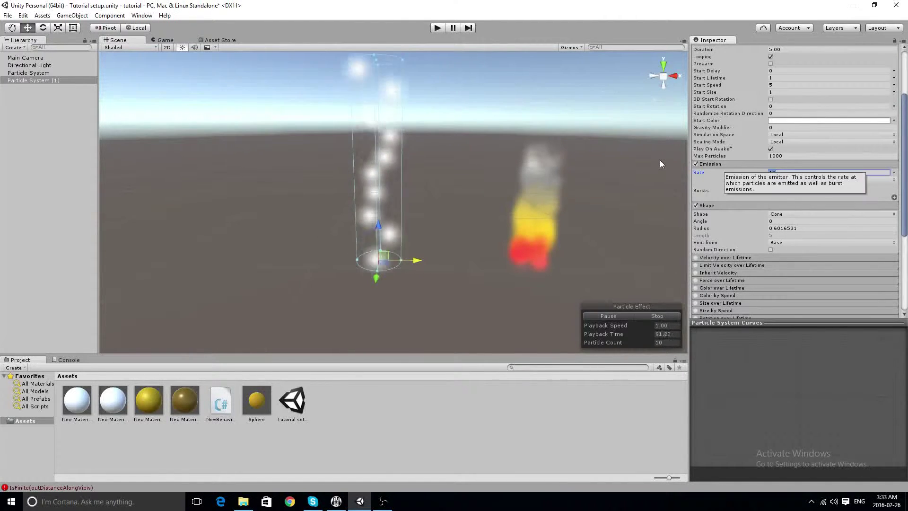
type("100")
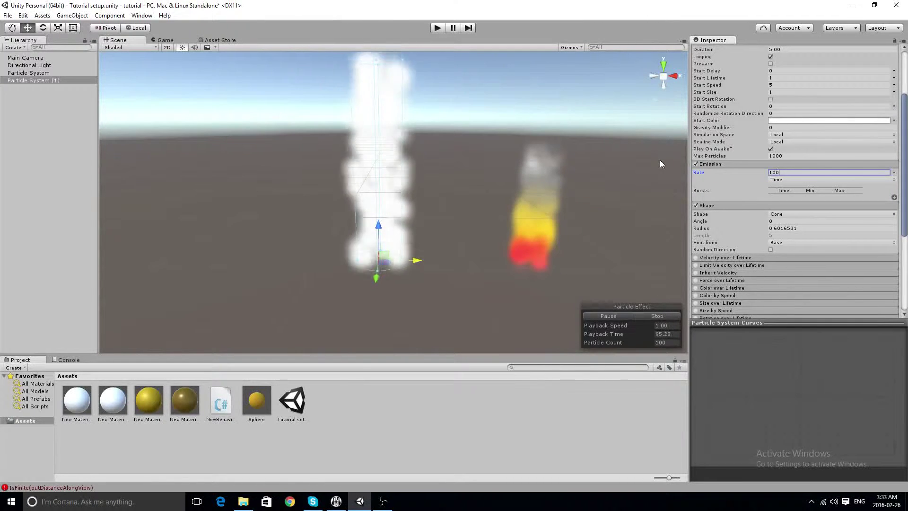
key("BackSpace")
key("BackSpace")
key("BackSpace")
type("1")
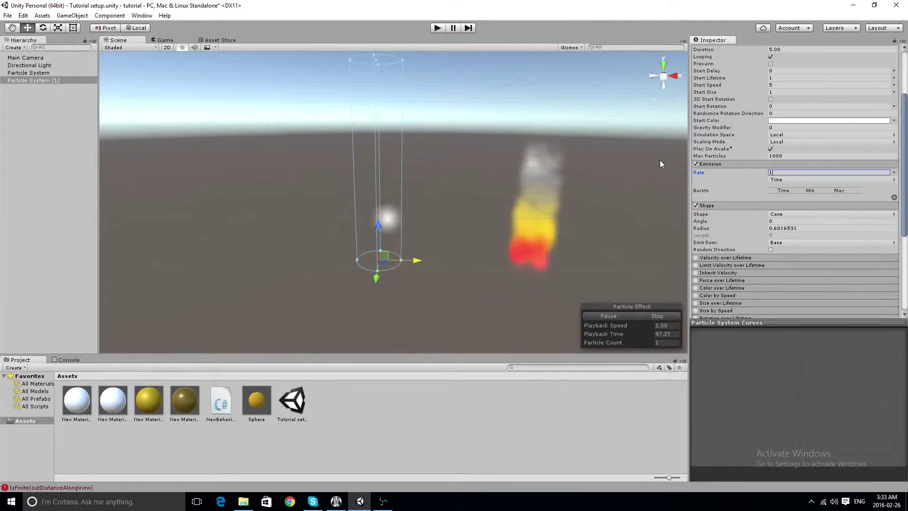
type("0")
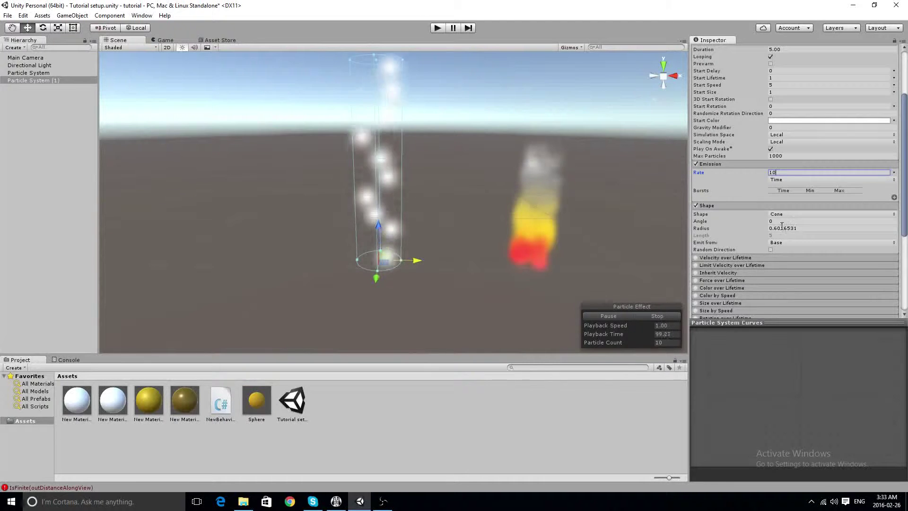
scroll(757, 223, "down", 3)
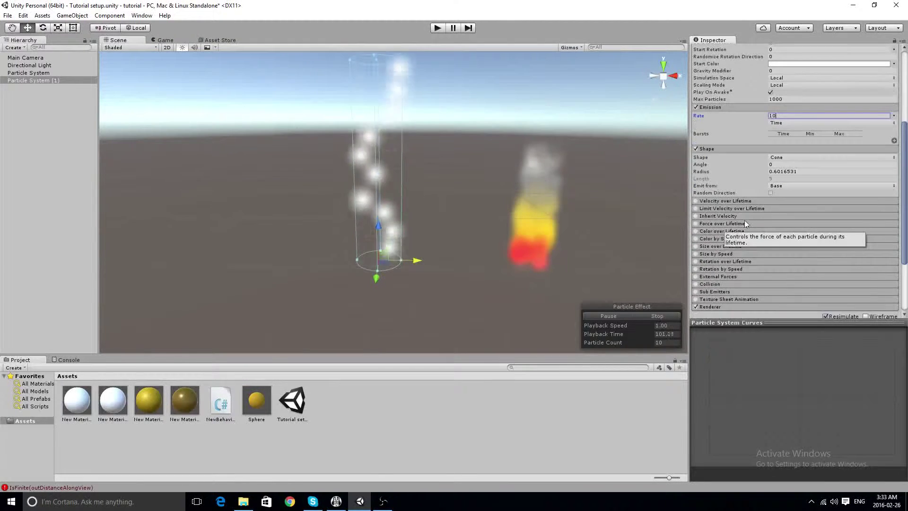
scroll(757, 208, "up", 5)
Enable Color over Lifetime and open its white gradient in the Gradient Editor.
scroll(763, 196, "down", 6)
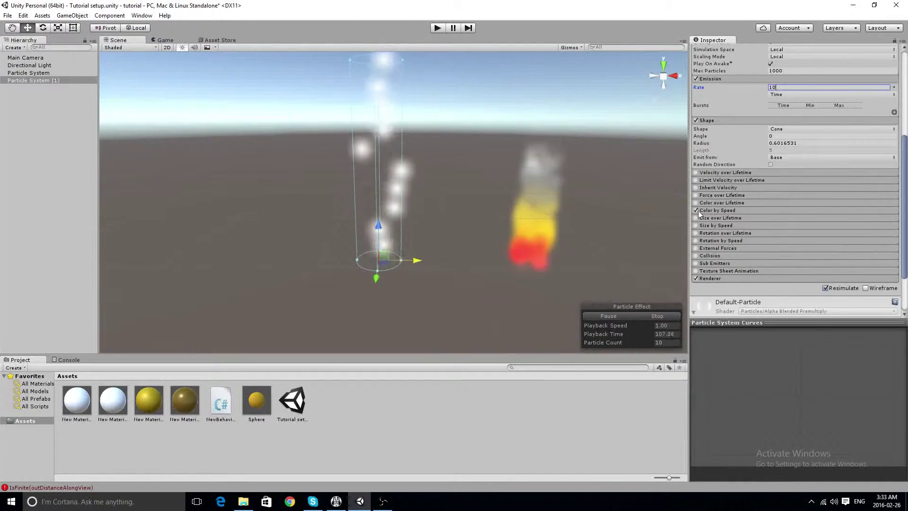
left_click(714, 203)
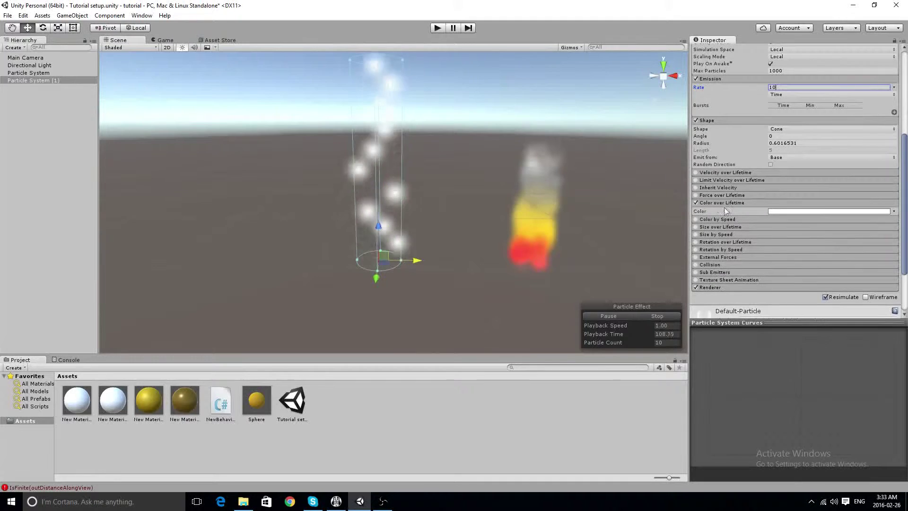
left_click(797, 213)
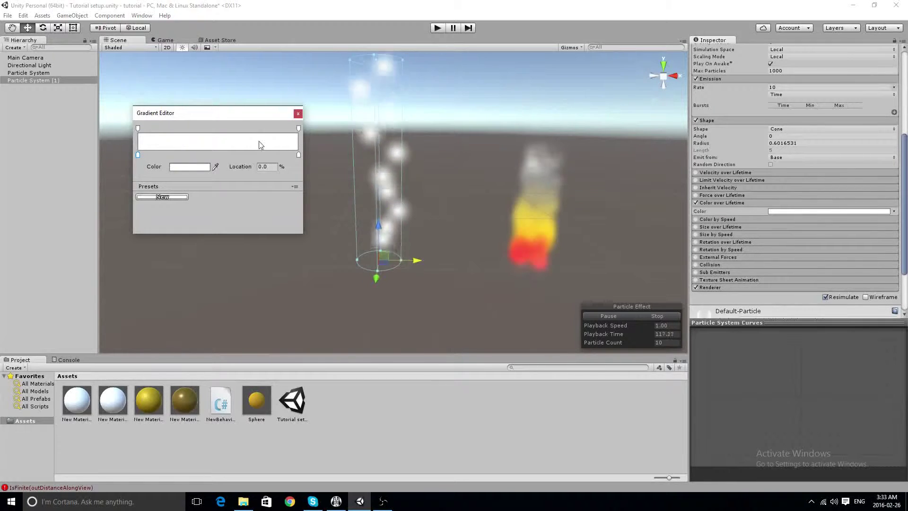
Set the gradient's starting colour key to red.
double_click(138, 156)
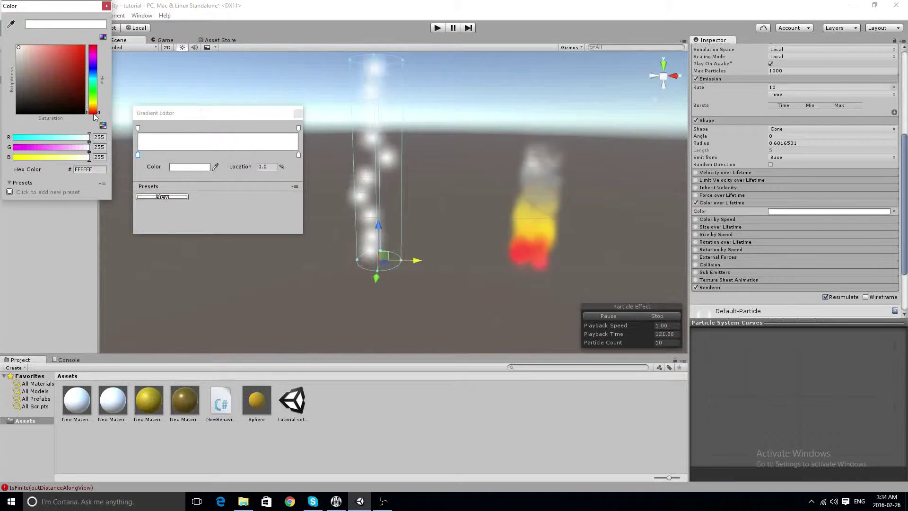
mouse_move(65, 84)
left_mouse_down()
mouse_move(48, 38)
mouse_move(94, 32)
mouse_move(79, 33)
left_mouse_up()
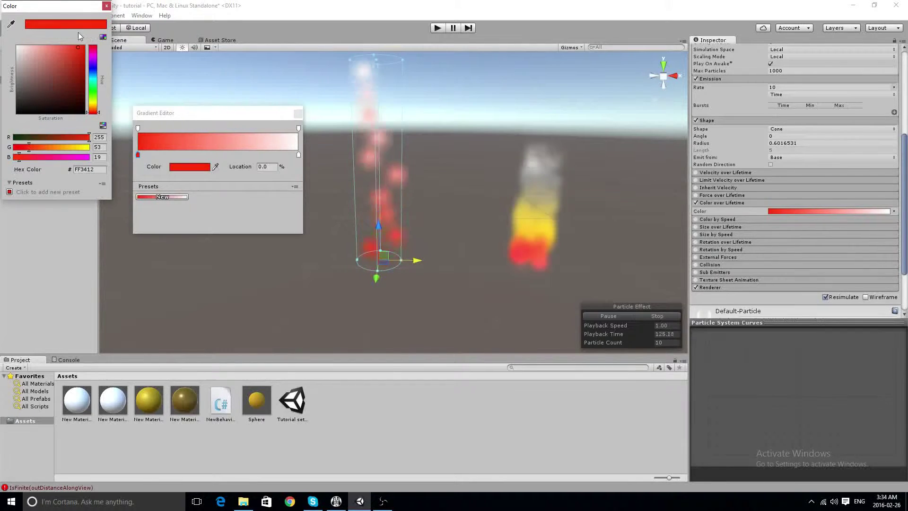
mouse_move(94, 111)
left_mouse_down()
mouse_move(93, 103)
mouse_move(96, 117)
left_mouse_up()
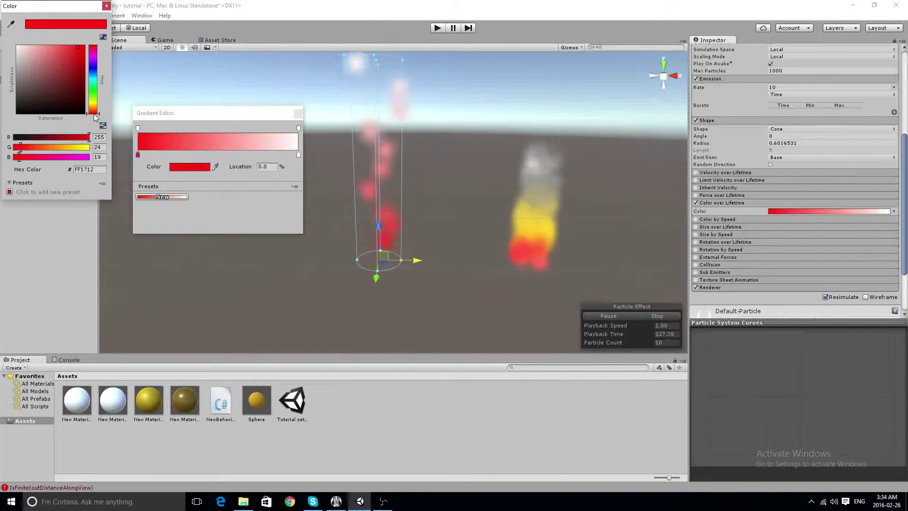
left_click(107, 6)
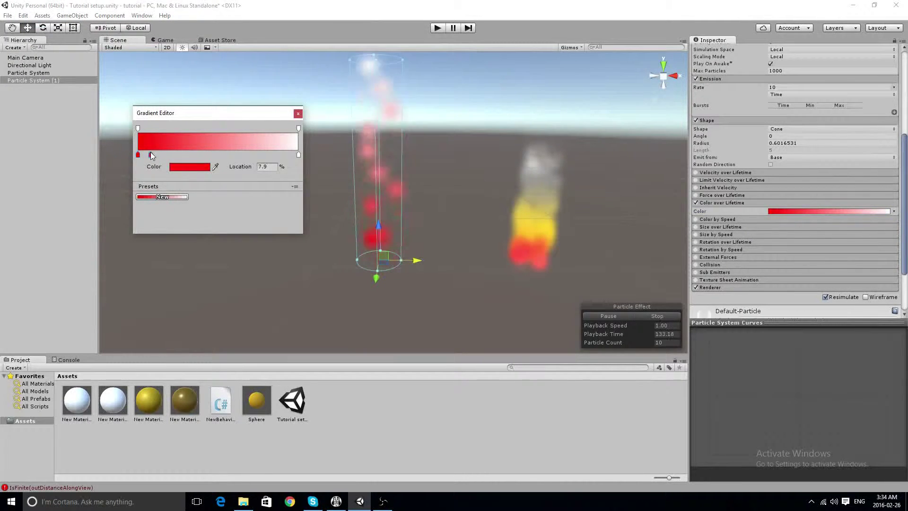
Add an orange (FF8300) colour key at 27.1% and close the Gradient Editor.
left_click_drag(151, 154, 177, 156)
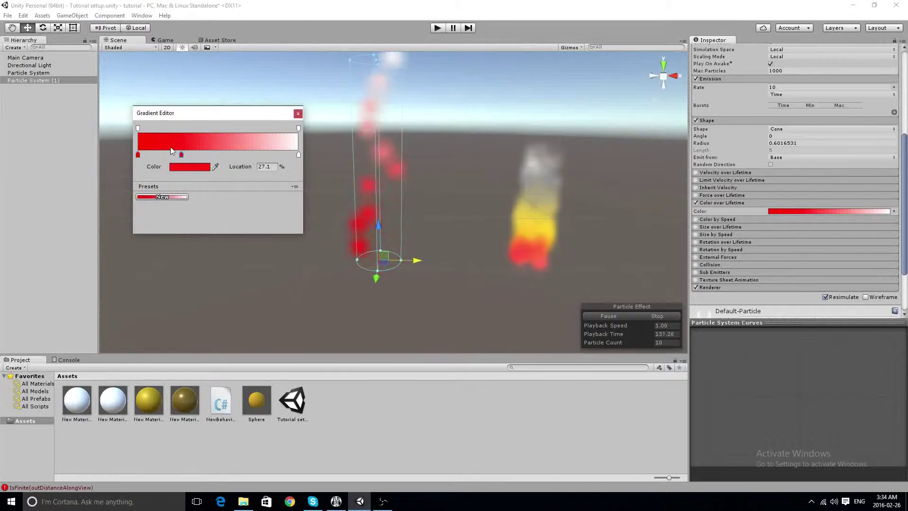
double_click(181, 156)
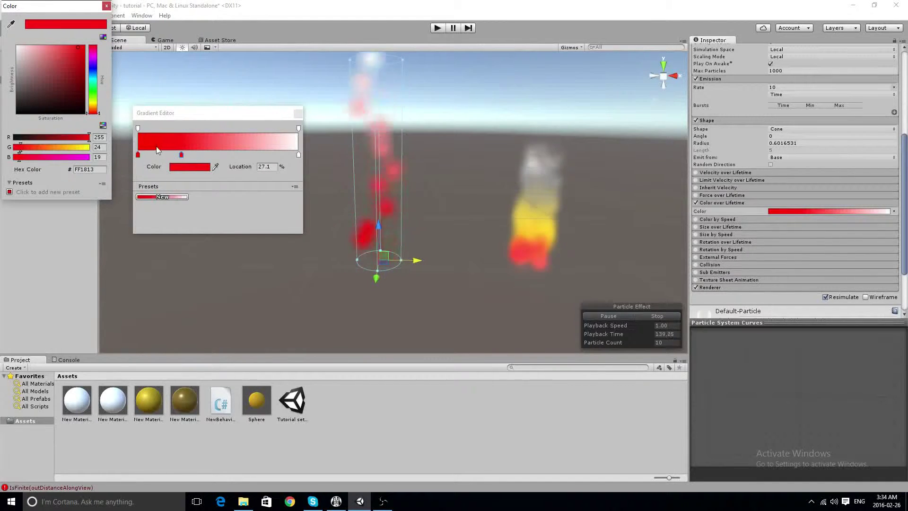
key("Escape")
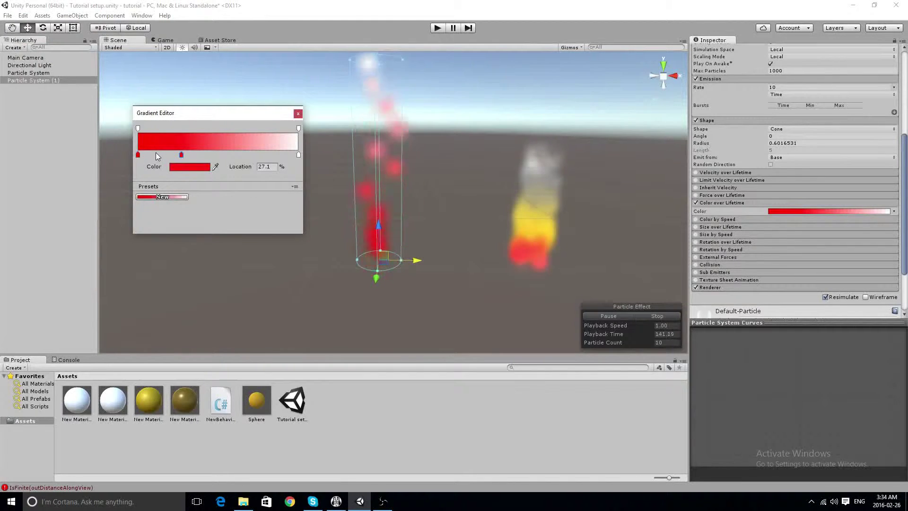
left_click_drag(157, 154, 152, 163)
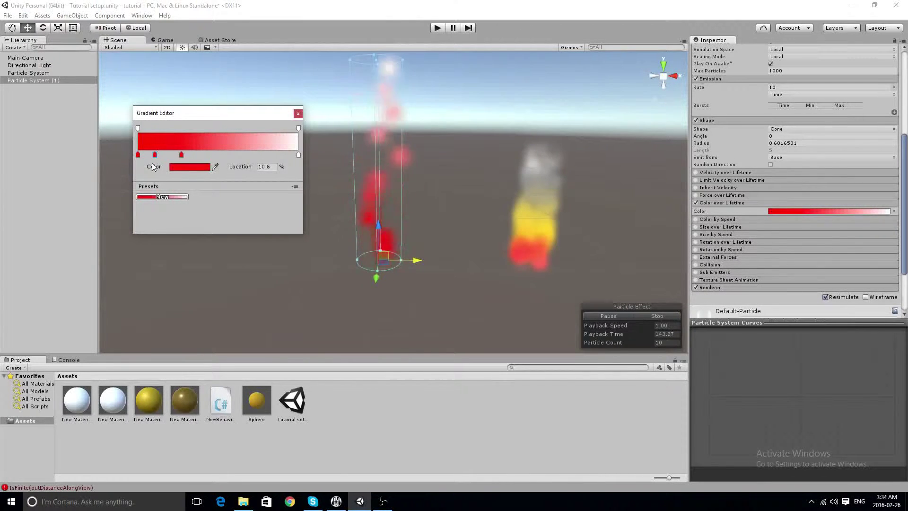
left_click(181, 152)
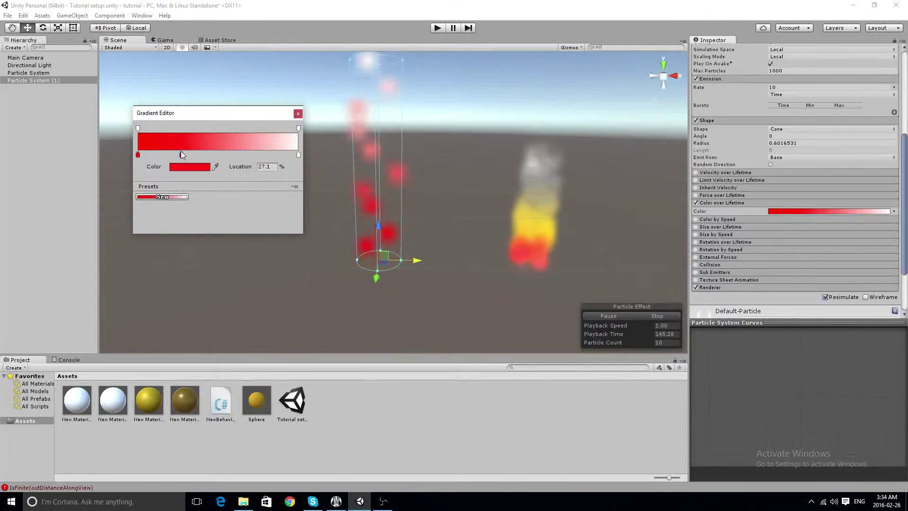
left_click(185, 166)
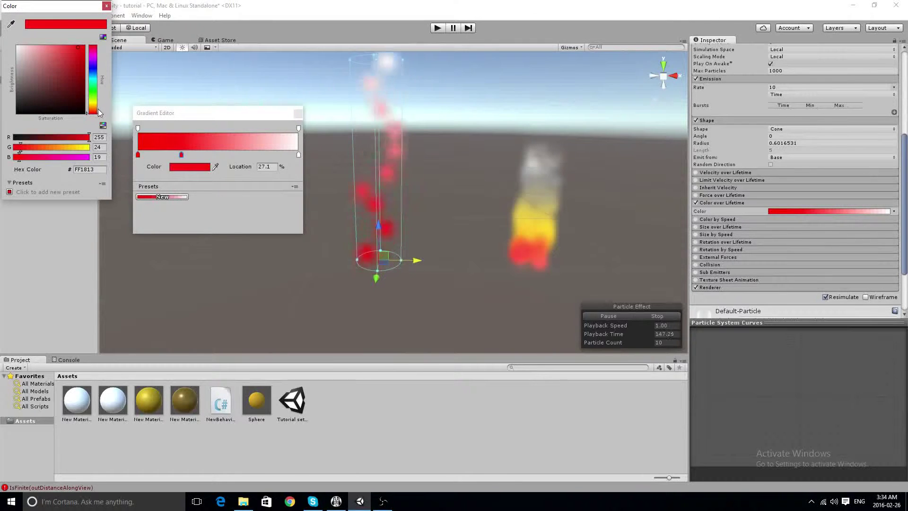
left_click_drag(94, 110, 97, 109)
mouse_move(67, 63)
left_mouse_down()
mouse_move(87, 41)
mouse_move(65, 37)
mouse_move(67, 52)
left_mouse_up()
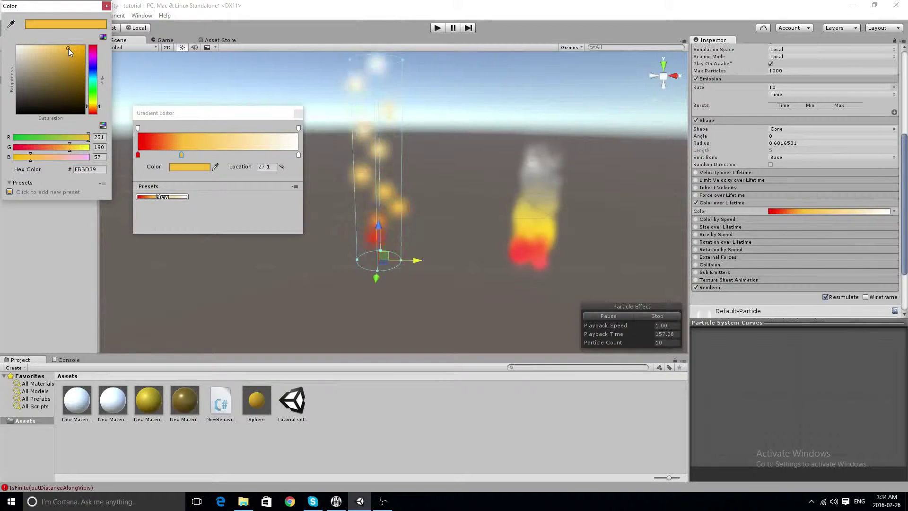
left_click_drag(67, 49, 93, 112)
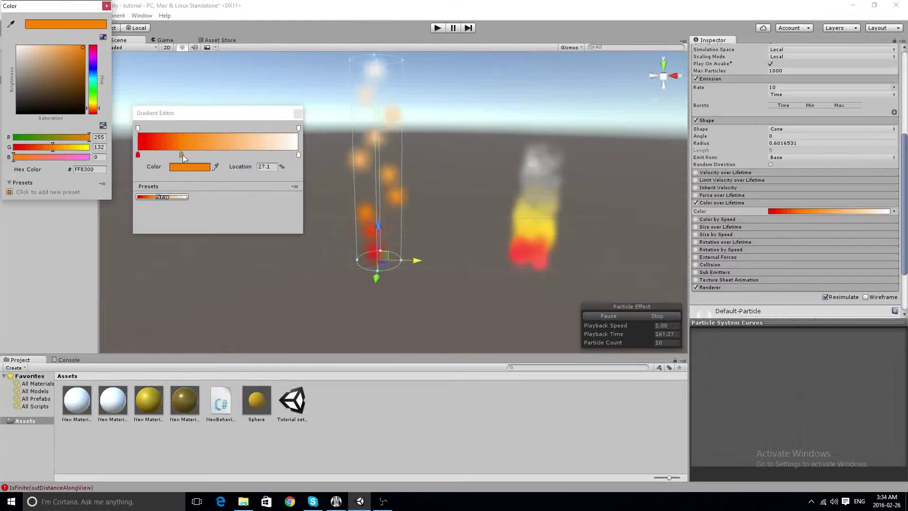
left_click(361, 90)
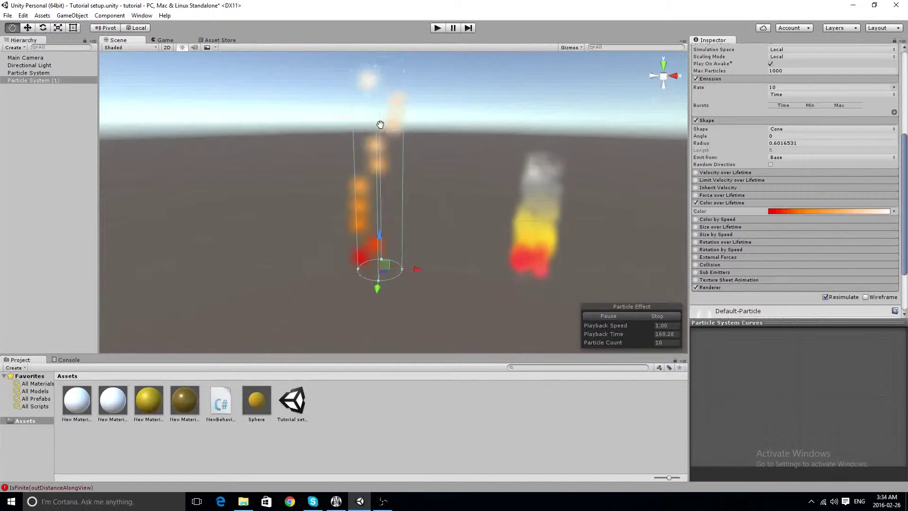
Reopen the lifetime gradient and set the end alpha key to 0.
middle_click_drag(379, 125, 375, 199)
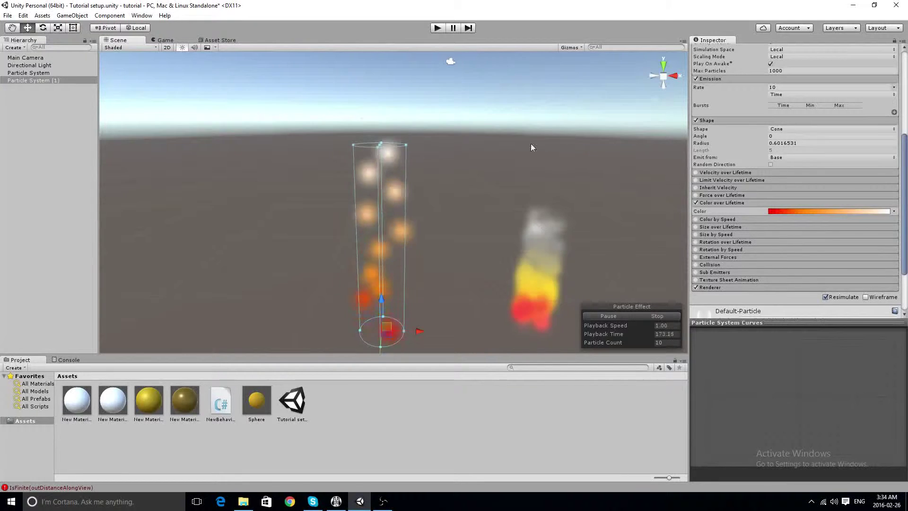
scroll(403, 149, "down", 2)
middle_click_drag(423, 133, 412, 118)
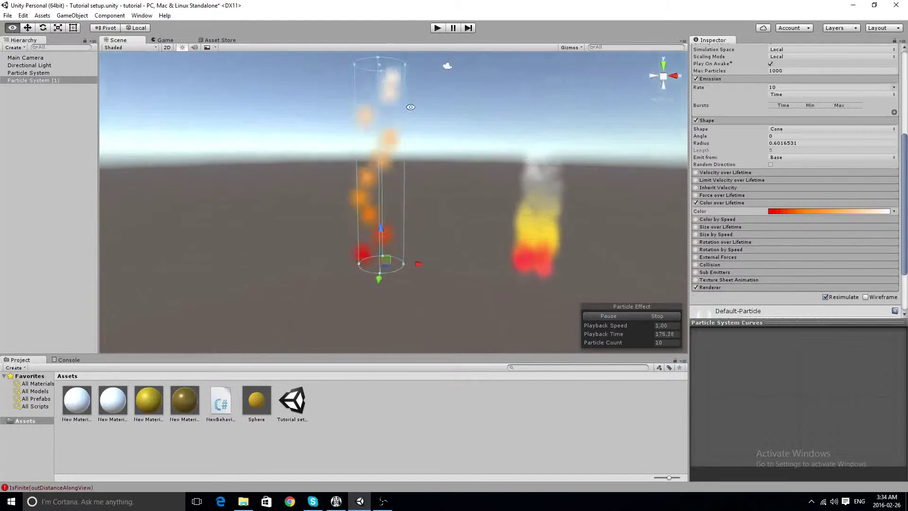
left_click_drag(411, 107, 389, 148, "alt")
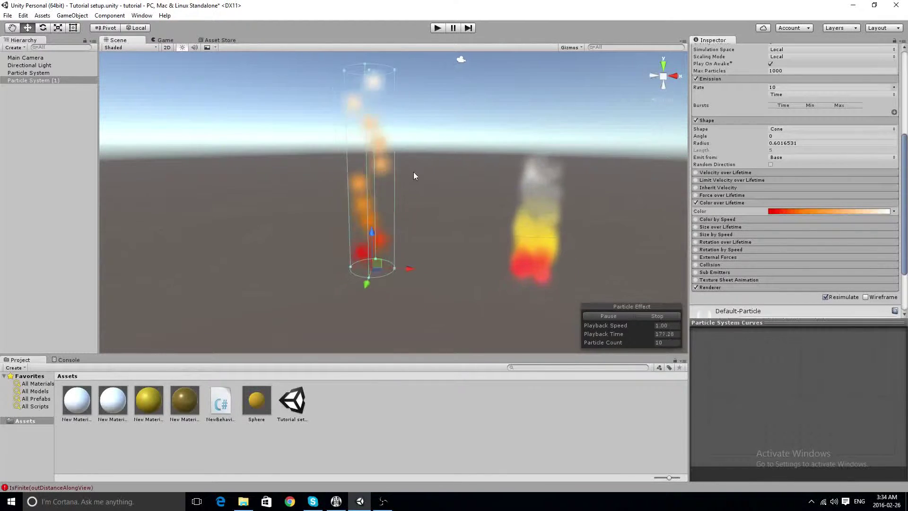
left_click(852, 211)
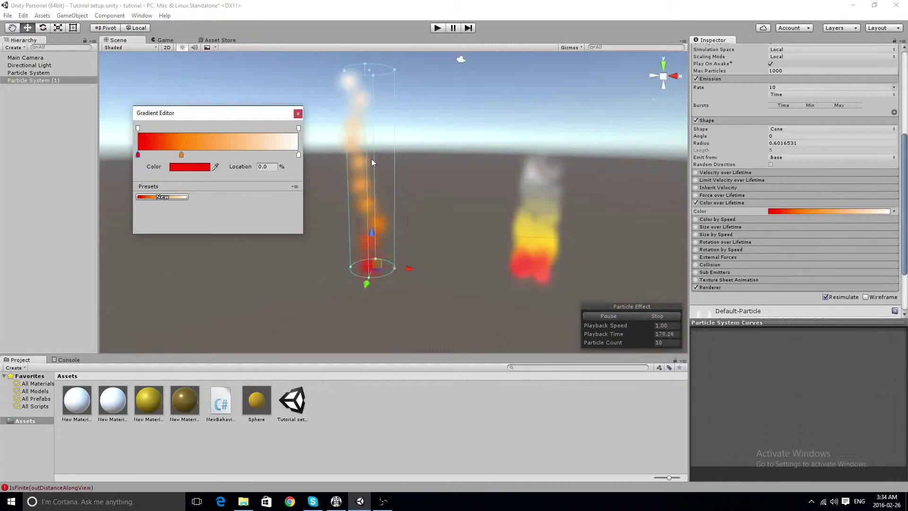
left_click(298, 128)
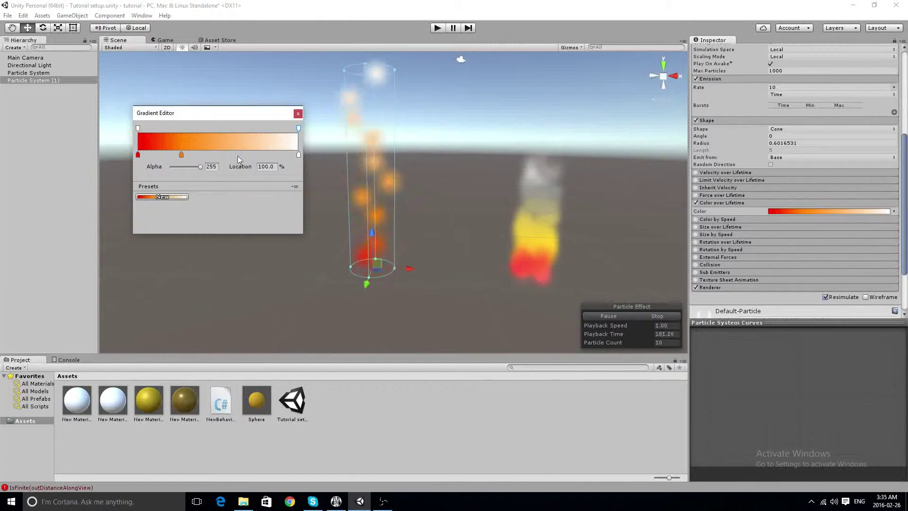
left_click_drag(201, 167, 164, 169)
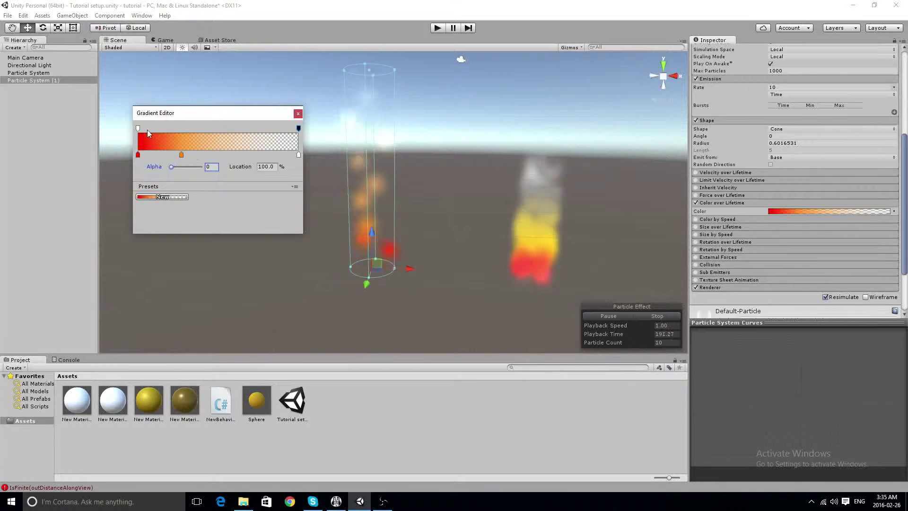
Add alpha keys at about 38.5% (226) and 72.6% (90).
left_click_drag(151, 127, 221, 126)
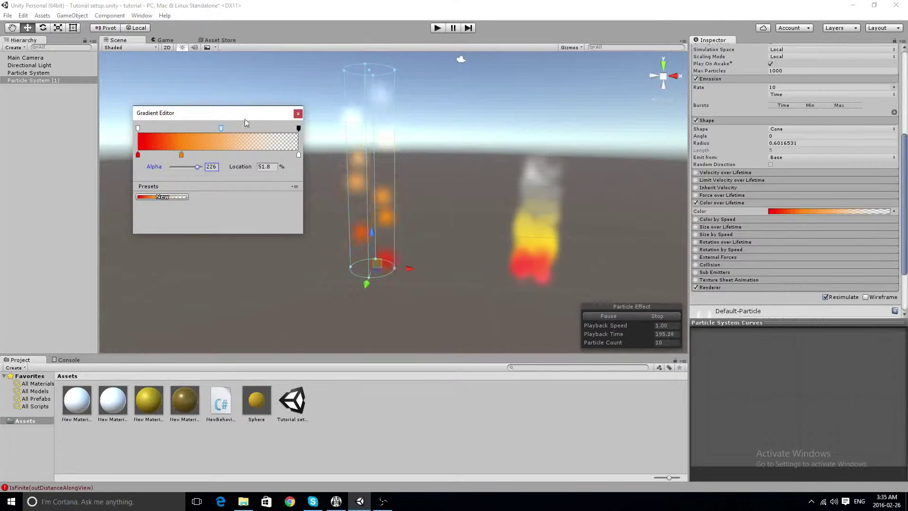
left_click_drag(232, 127, 262, 127)
left_click_drag(186, 171, 182, 170)
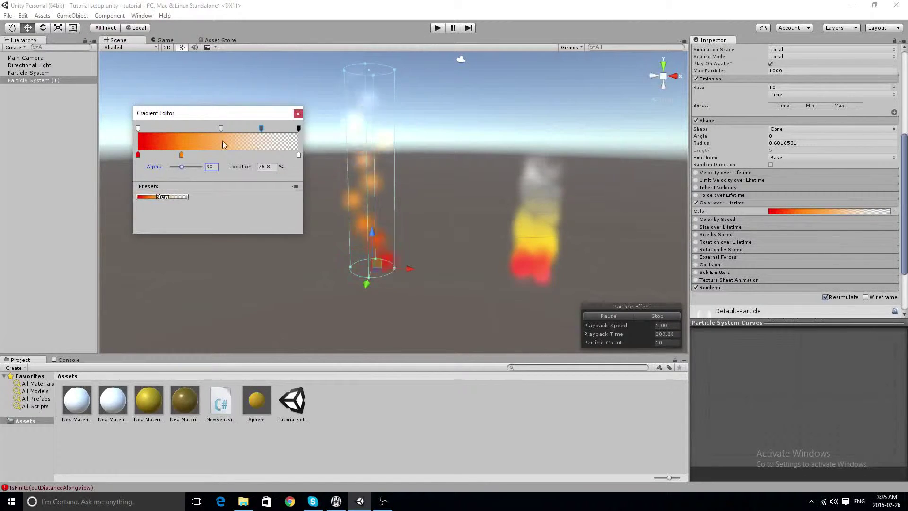
left_click(221, 128)
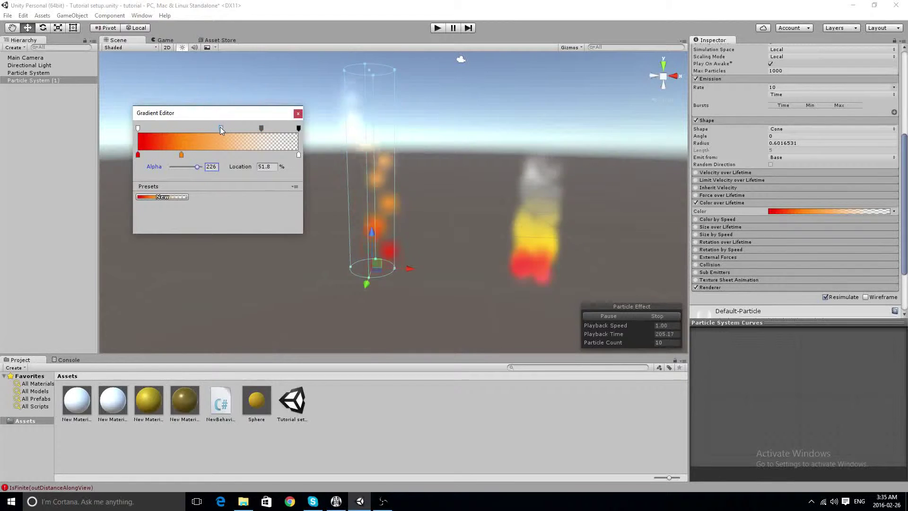
left_click_drag(220, 127, 199, 127)
left_click(138, 128)
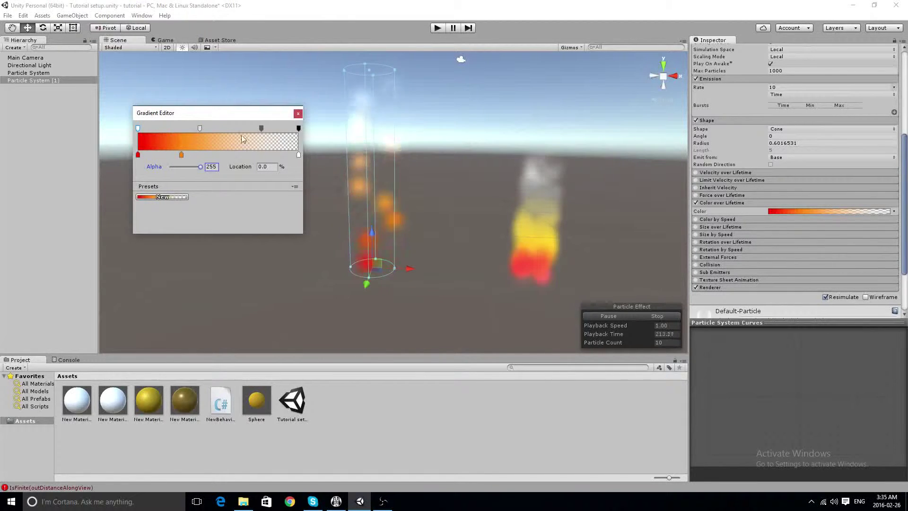
left_click(299, 127)
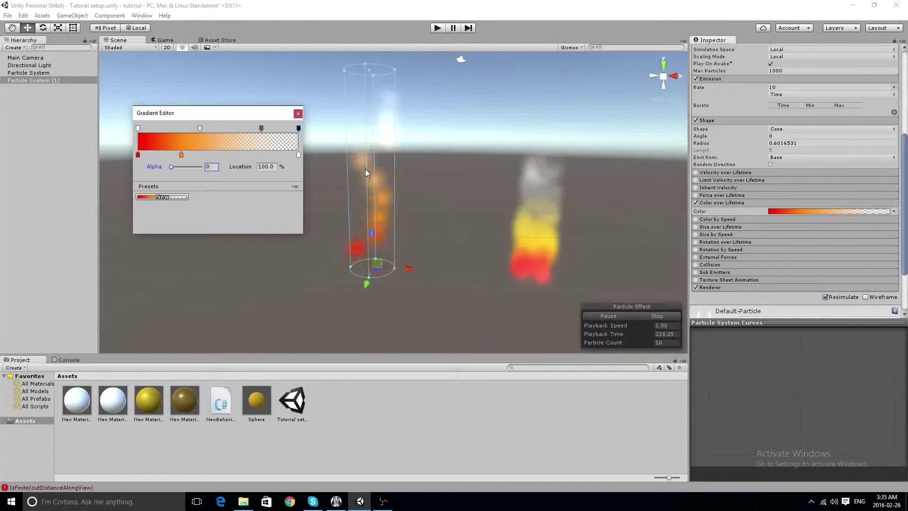
left_click(262, 127)
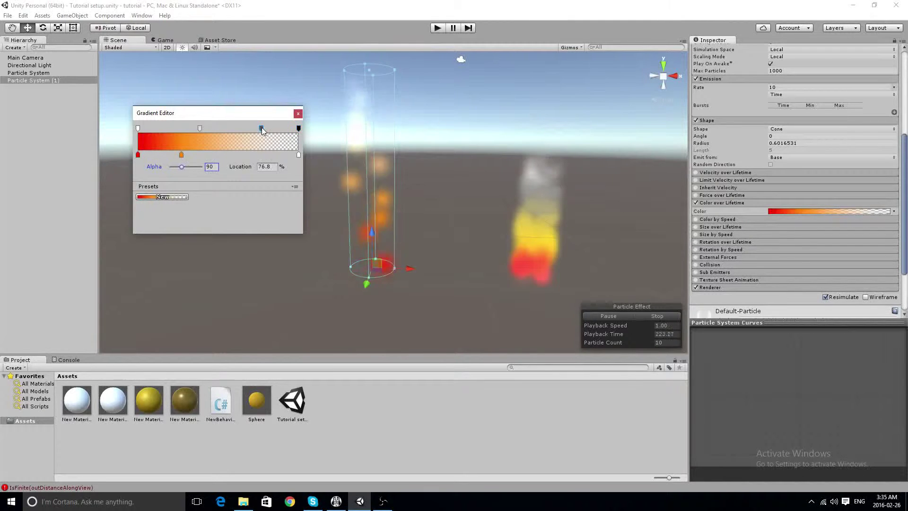
left_click_drag(265, 129, 255, 129)
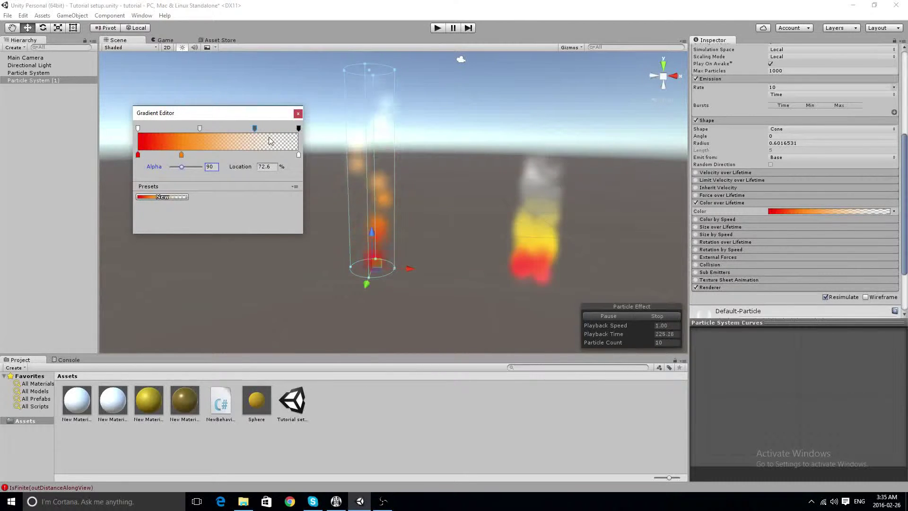
left_click(299, 127)
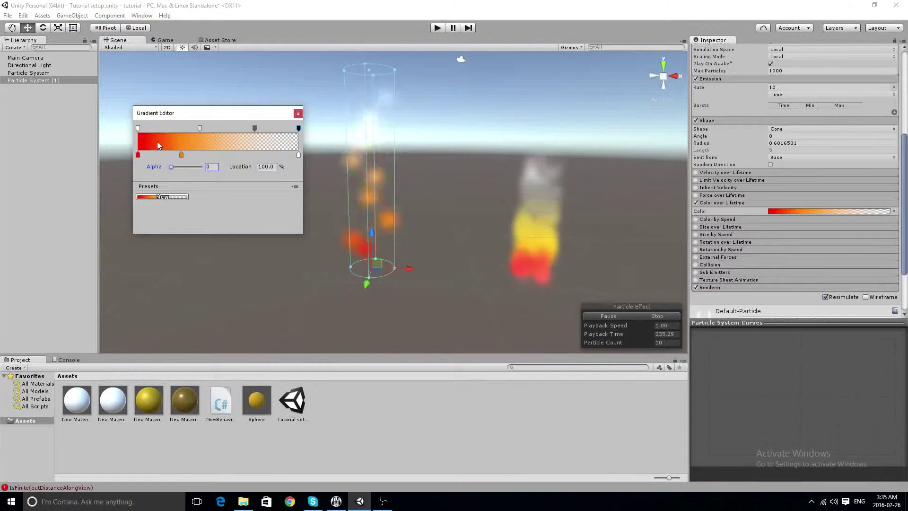
Add a grey colour key at about 72% of the gradient.
left_click(219, 154)
left_click_drag(218, 154, 244, 157)
double_click(245, 155)
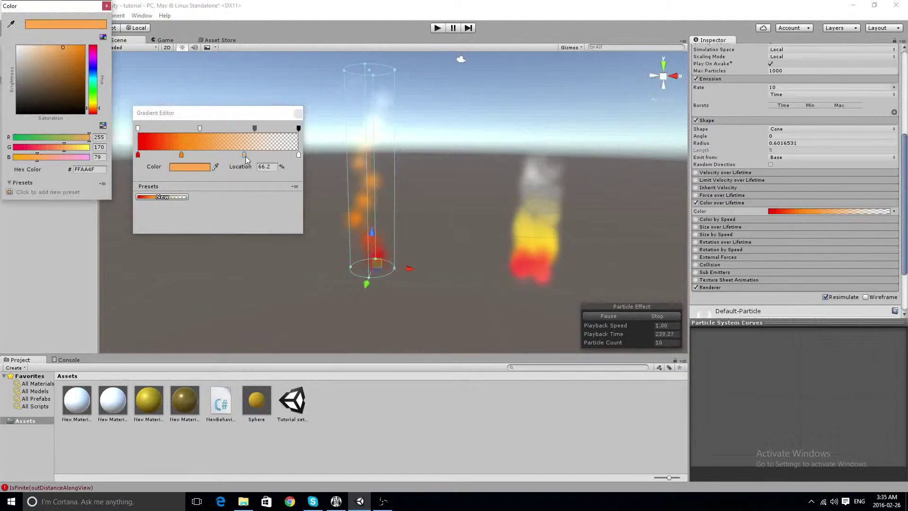
left_click(18, 73)
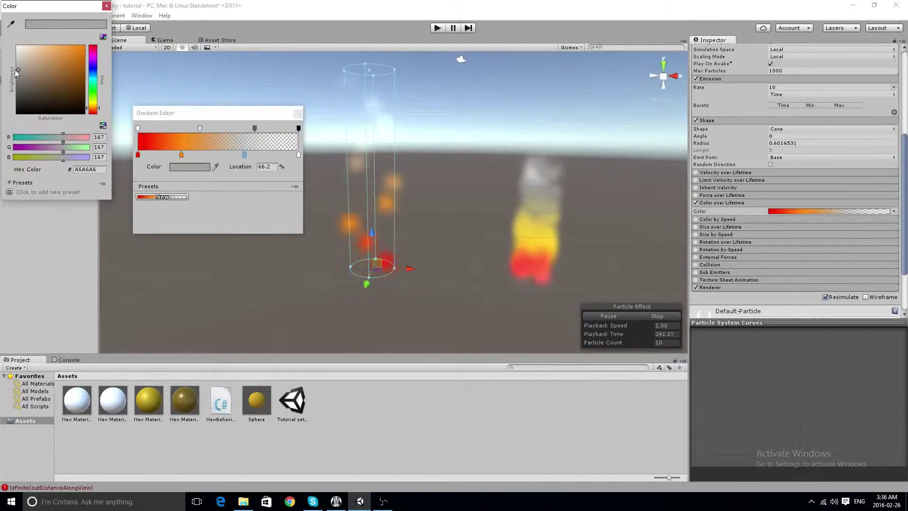
left_click(107, 6)
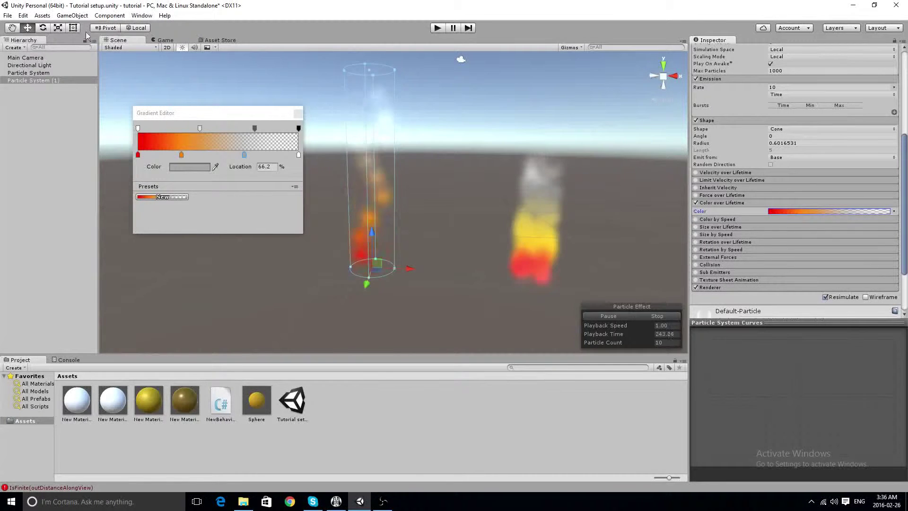
left_click_drag(244, 154, 254, 153)
Set the 72% opacity stop's alpha to 123 and move the 36% stop to 51.5%.
left_click(254, 127)
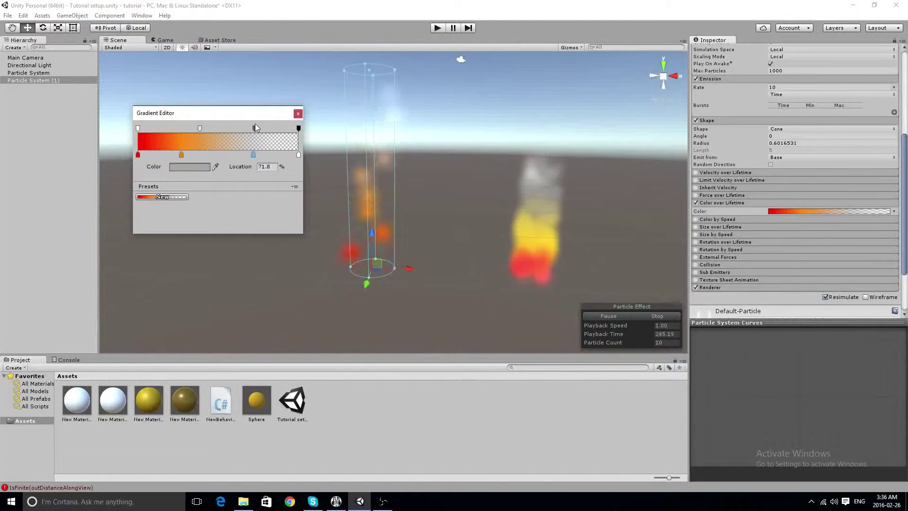
left_click_drag(184, 167, 201, 169)
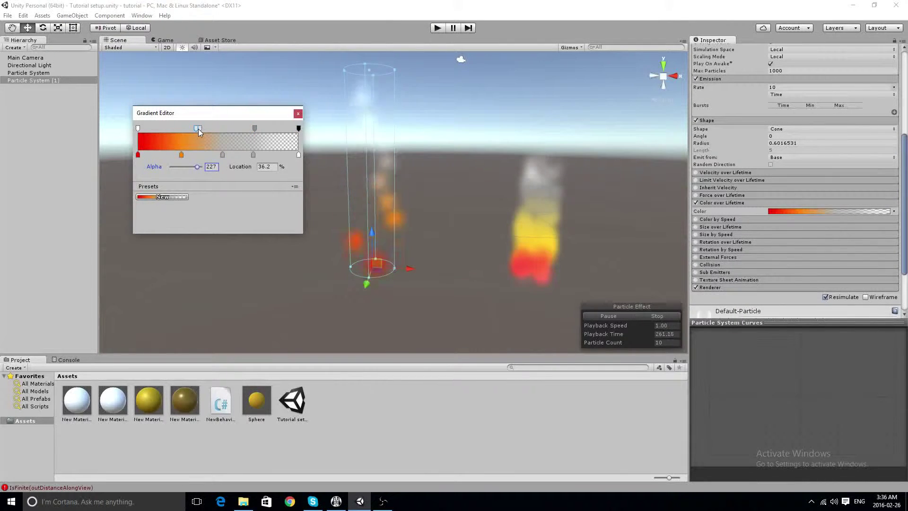
left_click_drag(198, 128, 220, 129)
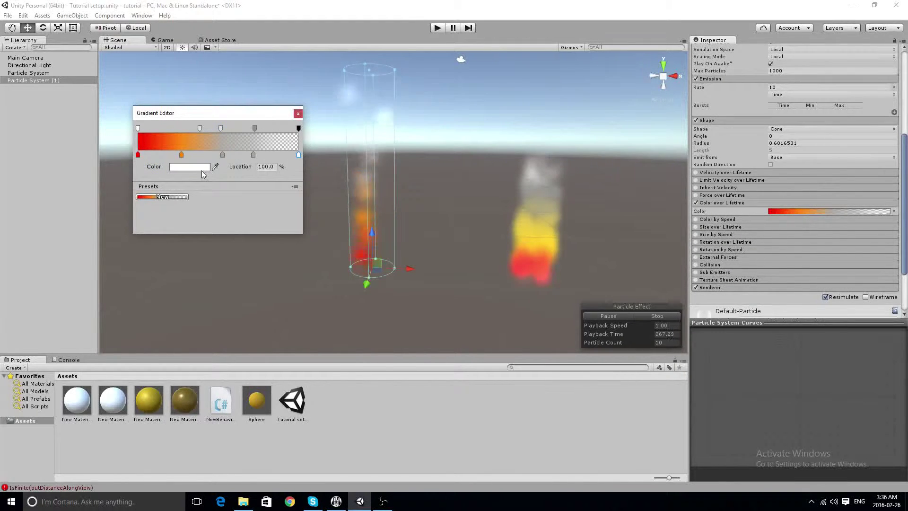
Make the gradient's end colour light grey and close the Gradient Editor.
left_click(189, 167)
left_click_drag(30, 70, 21, 66)
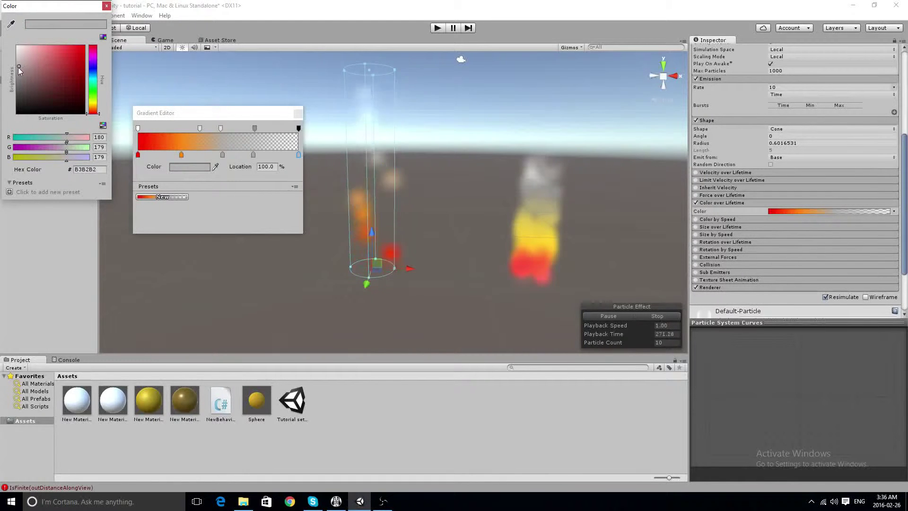
left_click(106, 6)
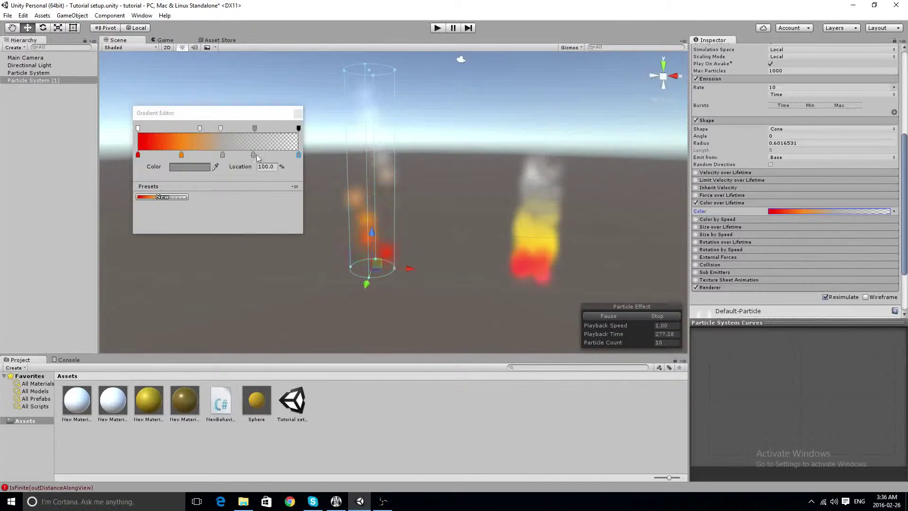
left_click(298, 127)
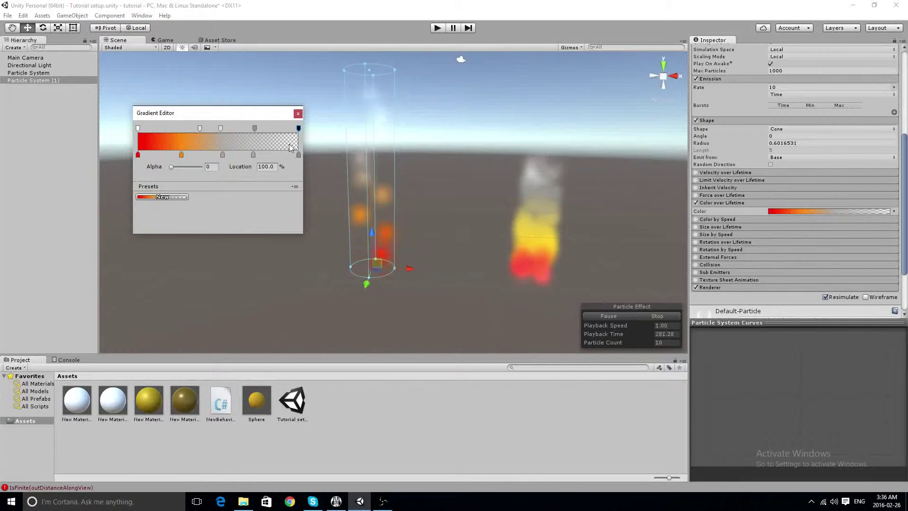
left_click(385, 275)
mouse_move(418, 235)
left_mouse_down("alt")
mouse_move(410, 162)
mouse_move(424, 186)
mouse_move(379, 265)
mouse_move(361, 258)
mouse_move(377, 269)
mouse_move(319, 257)
mouse_move(419, 233)
left_mouse_up("alt")
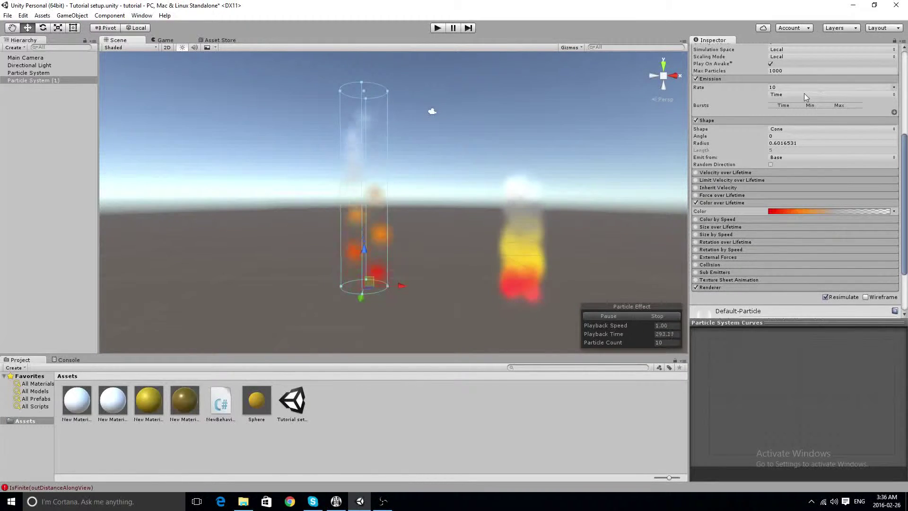
Raise Particle System (1)'s Emission Rate to 50 and inspect the fuller flames.
left_click(772, 87)
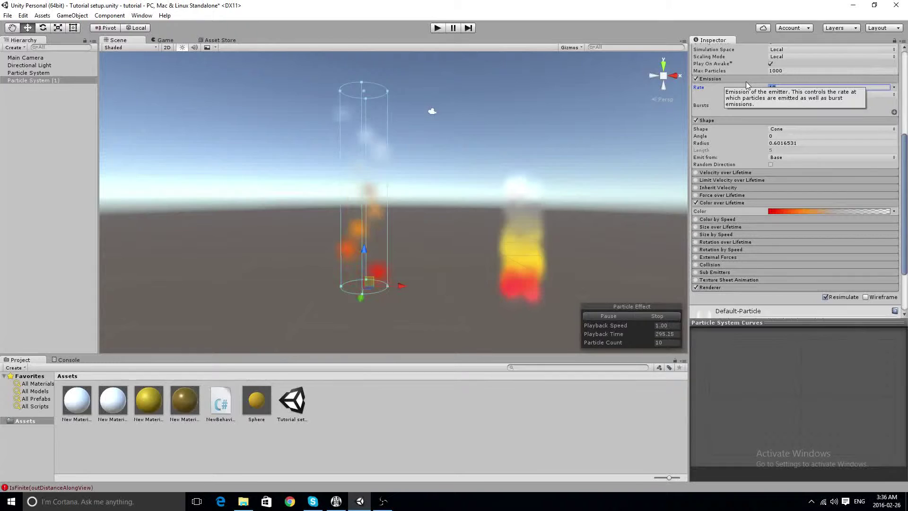
type("5")
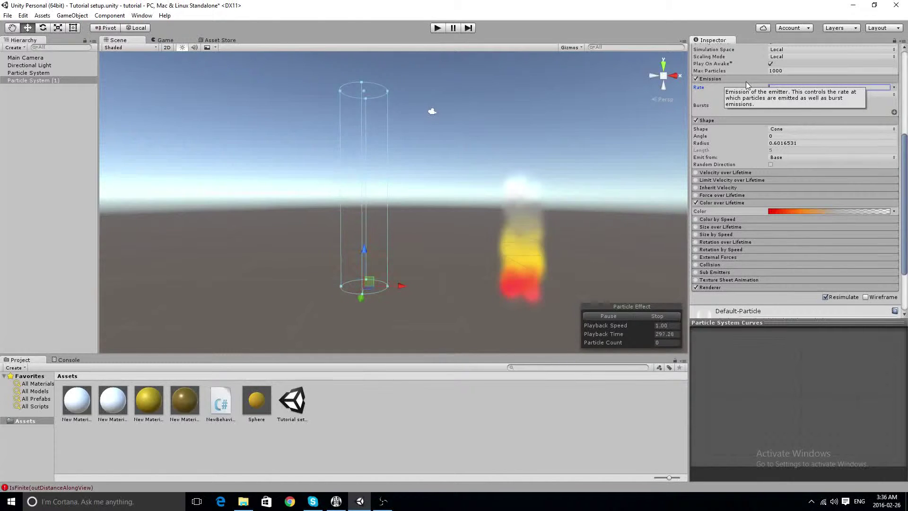
type("50")
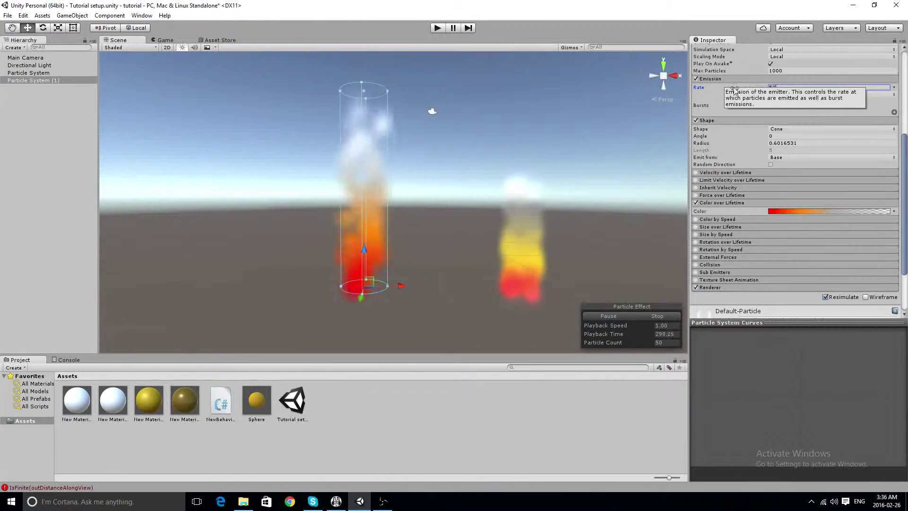
middle_click_drag(415, 256, 414, 227)
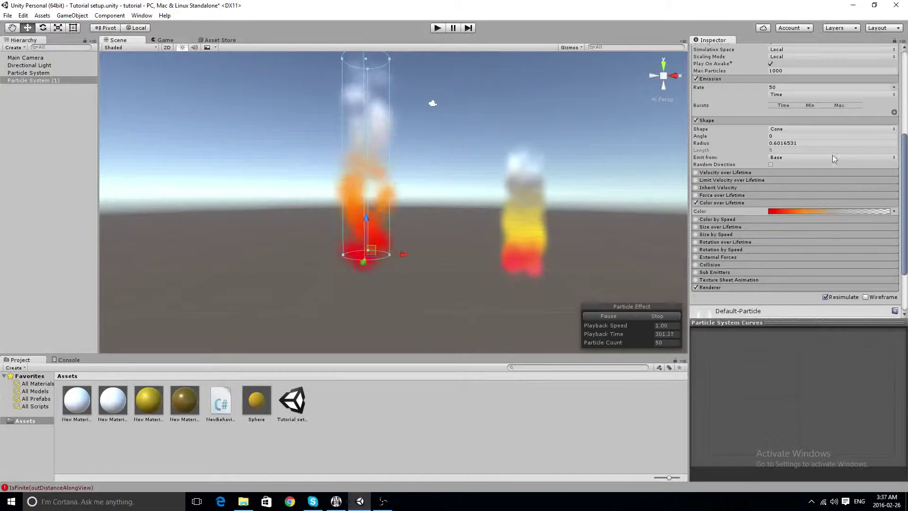
scroll(785, 137, "up", 2)
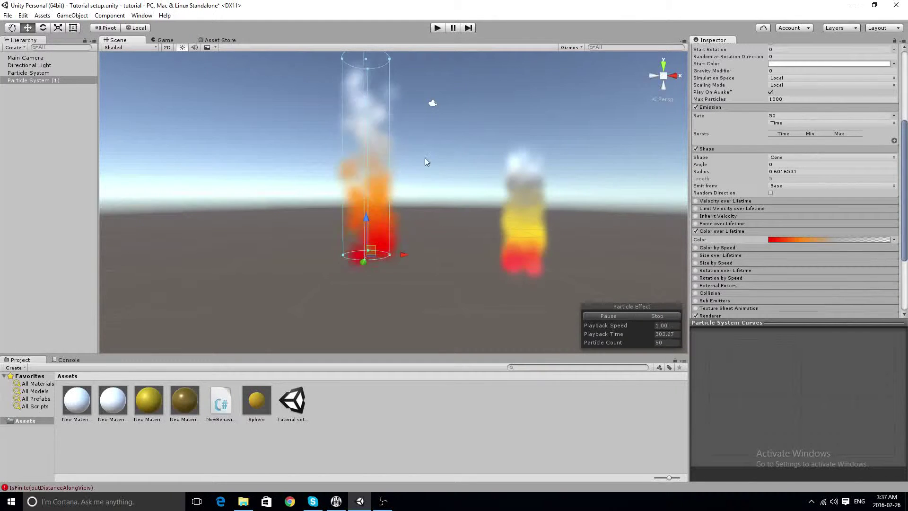
left_click_drag(456, 153, 368, 162, "alt")
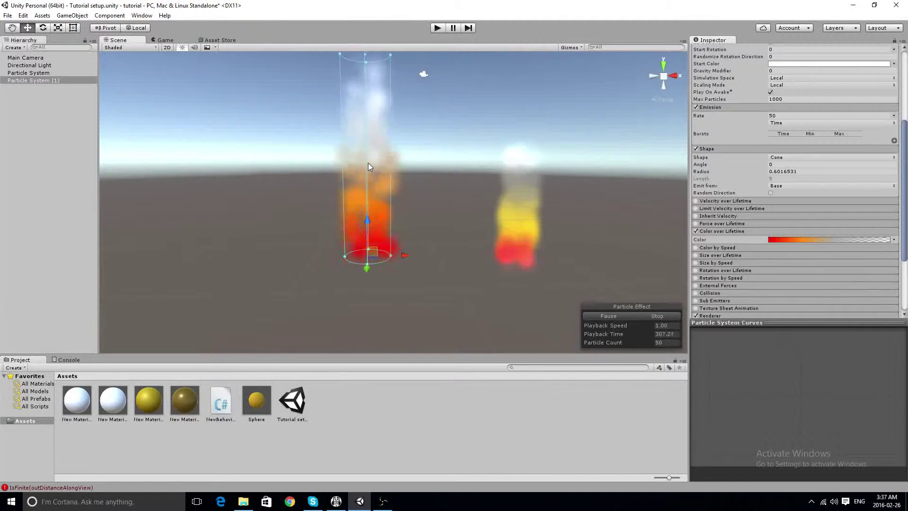
left_click_drag(476, 137, 396, 269, "alt")
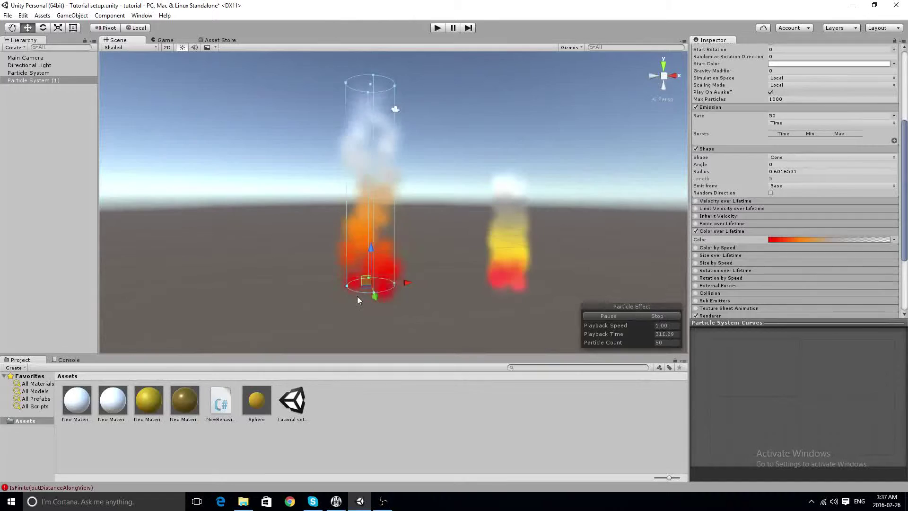
left_click_drag(357, 292, 381, 208, "alt")
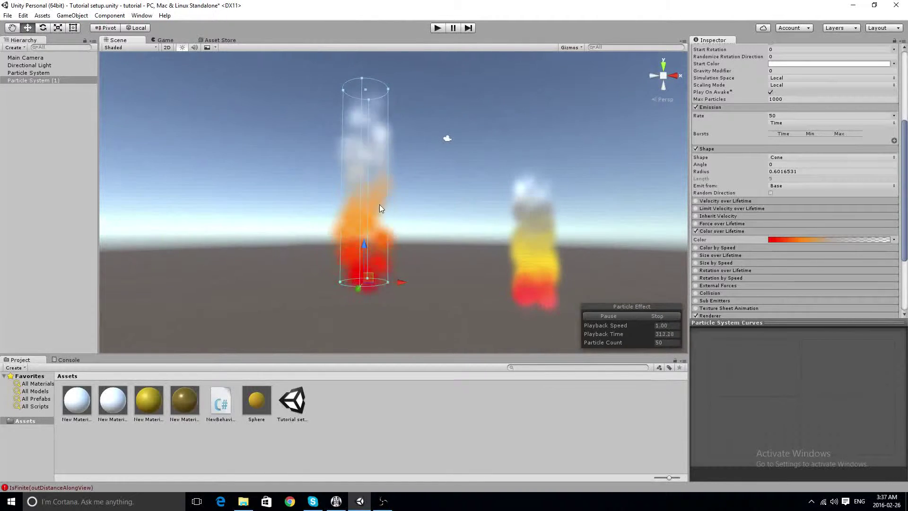
scroll(779, 86, "up", 3)
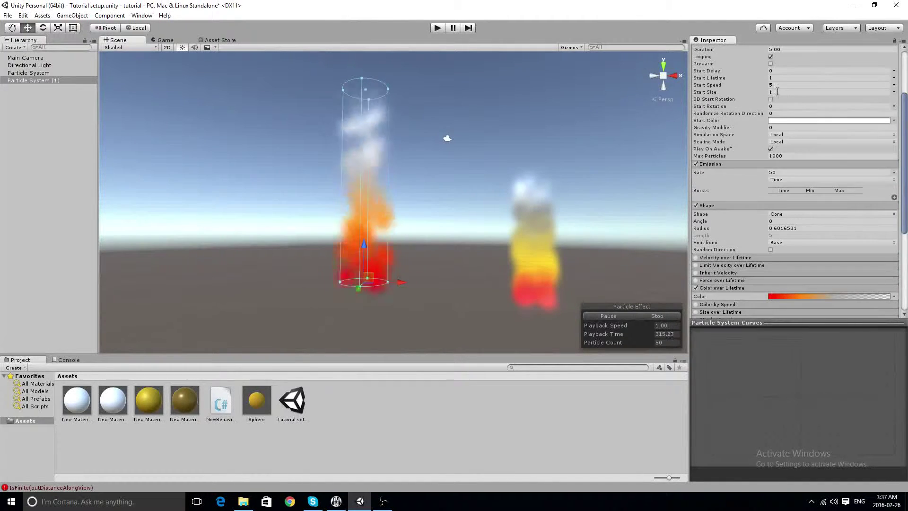
left_click_drag(350, 123, 351, 188, "alt")
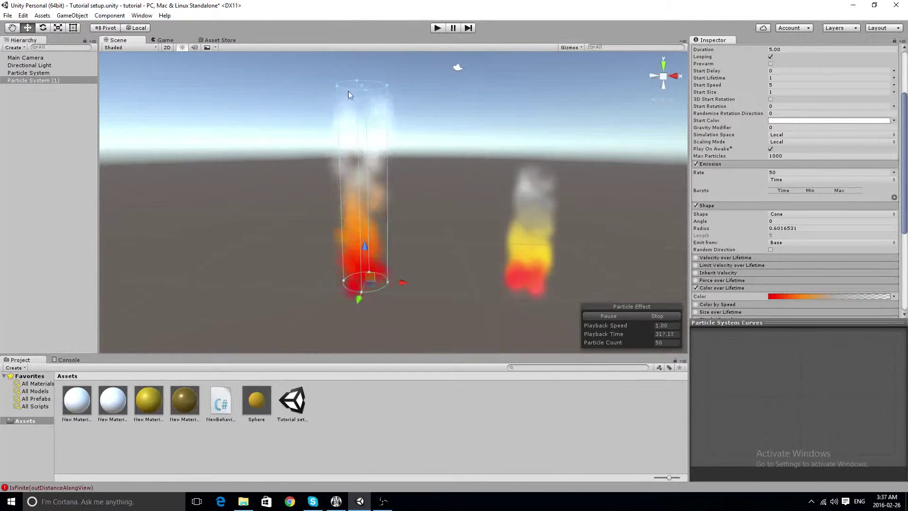
left_click_drag(438, 218, 461, 287, "alt")
left_click_drag(462, 232, 445, 166, "alt")
left_click_drag(428, 240, 411, 211, "alt")
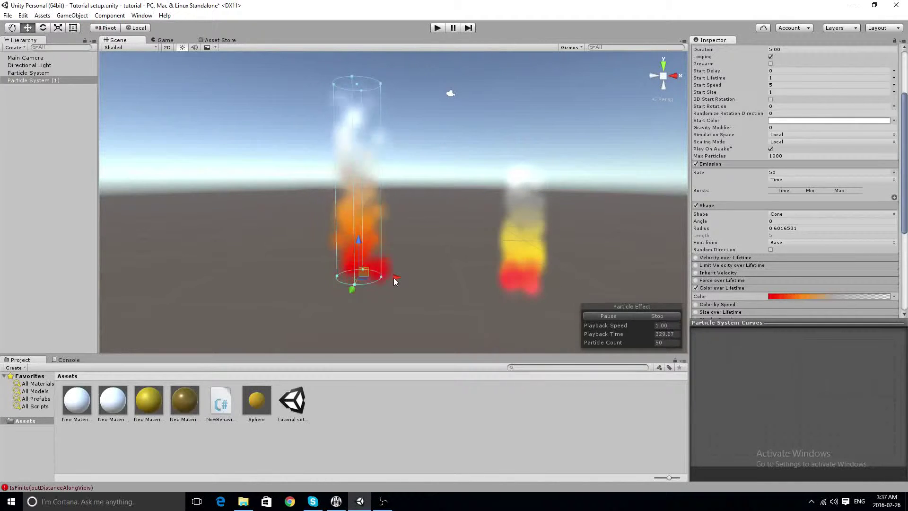
Nudge the emitter slightly left along X, keeping its Shape set to Cone.
mouse_move(394, 277)
left_mouse_down()
mouse_move(353, 283)
mouse_move(406, 269)
left_mouse_up()
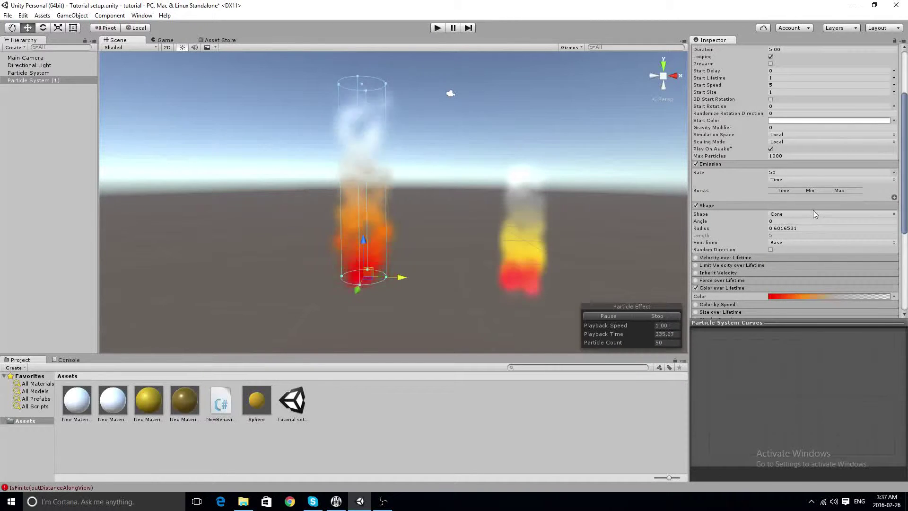
left_click(786, 214)
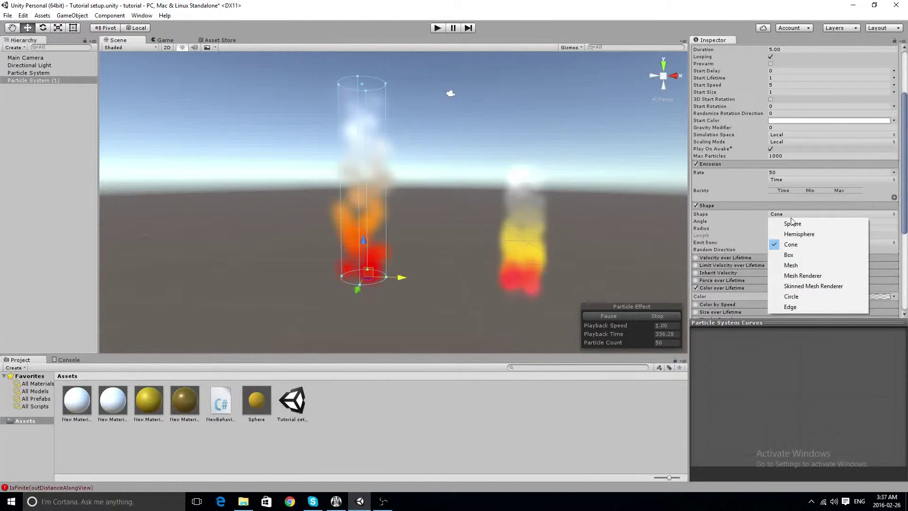
left_click(737, 196)
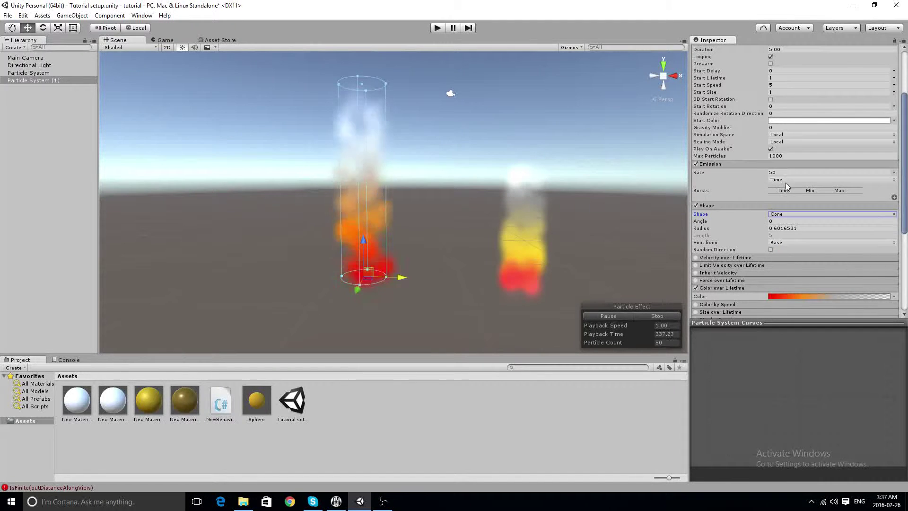
Set Simulation Space to World and move the emitter along X to watch the smoke trail.
scroll(787, 155, "up", 2)
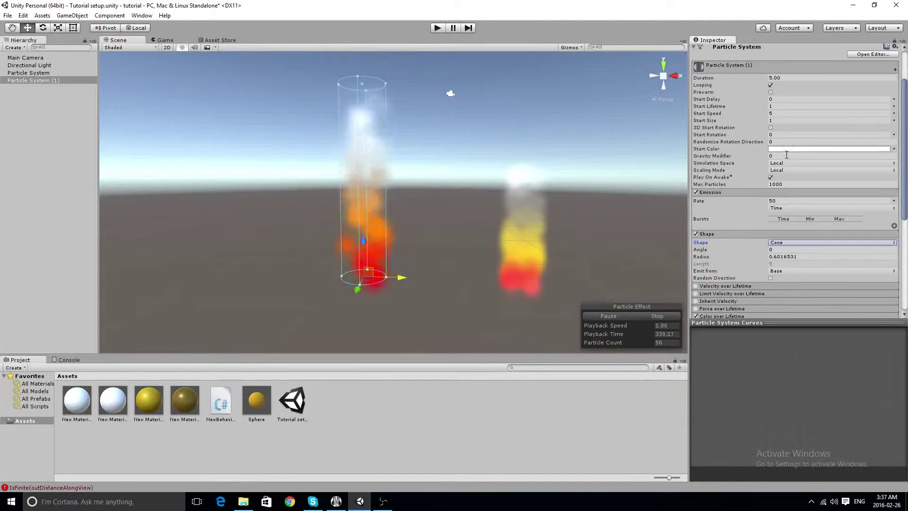
left_click(790, 173)
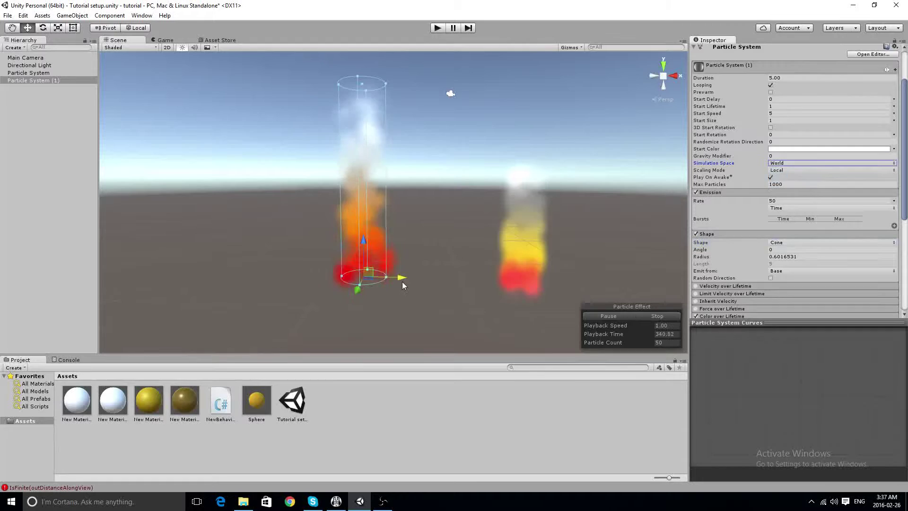
left_click_drag(402, 282, 384, 278)
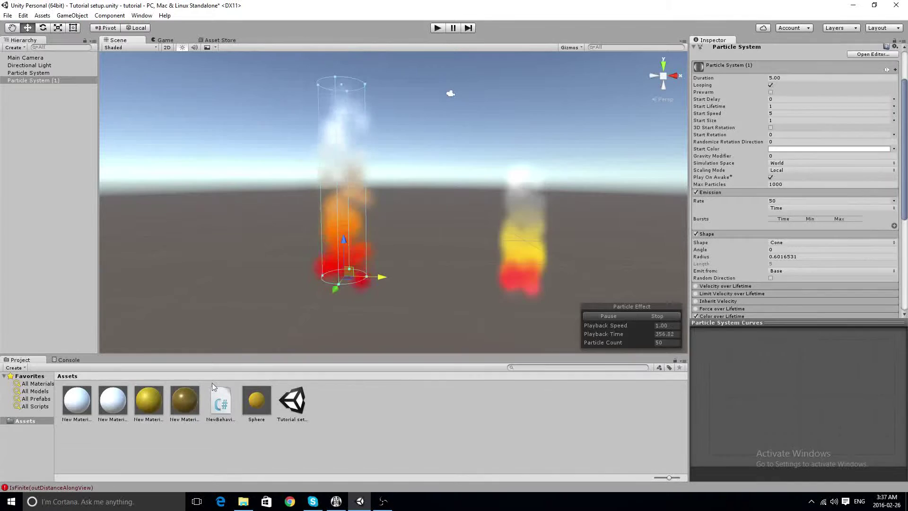
Expand the Color over Lifetime gradient settings.
scroll(740, 226, "down", 3)
left_click(739, 226)
scroll(714, 248, "down", 1)
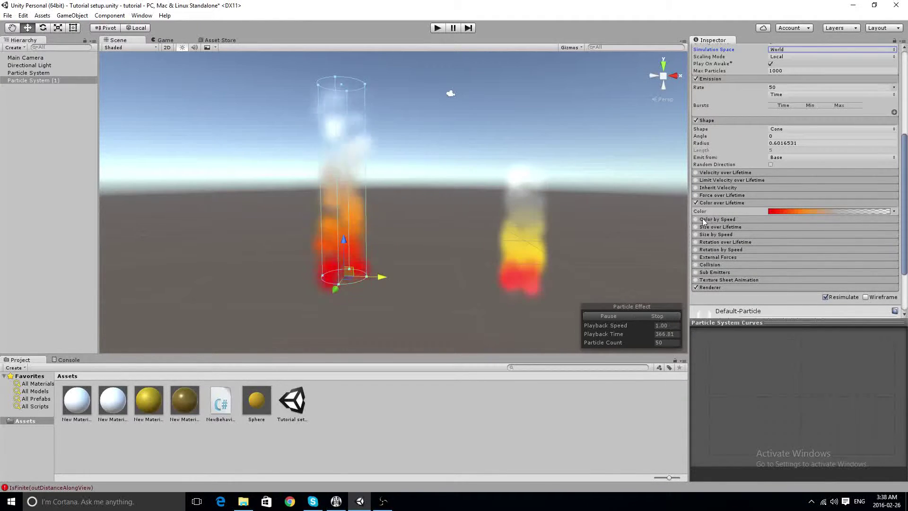
Enable Velocity over Lifetime and enter an X velocity of 0.5.
left_click(719, 180)
left_click(706, 173)
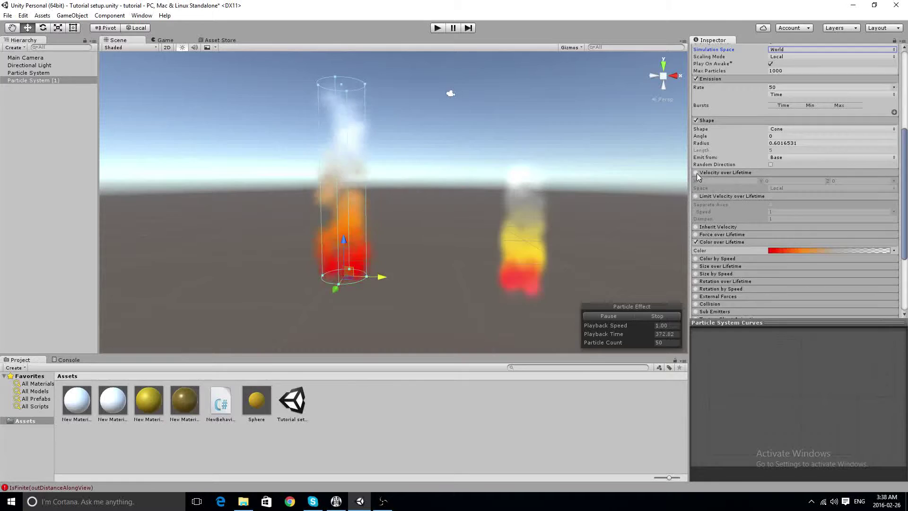
left_click(697, 172)
left_click(711, 181)
type("12")
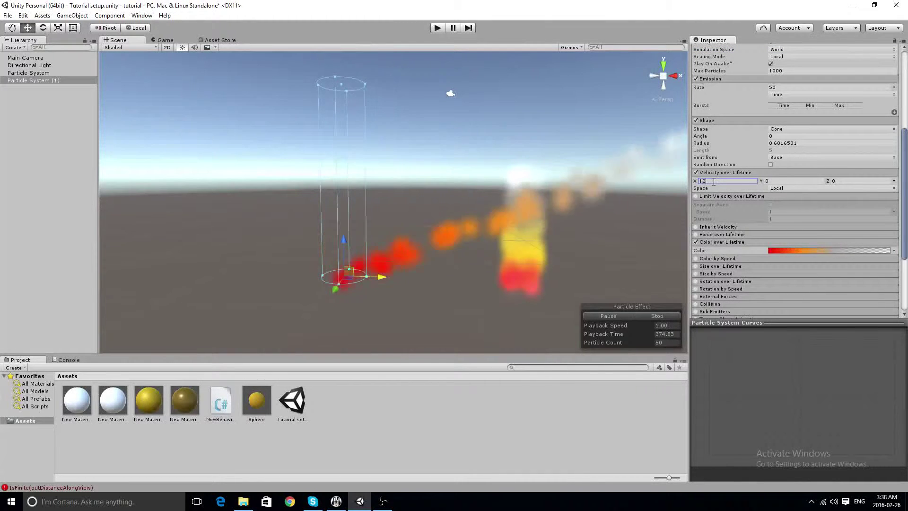
key("BackSpace")
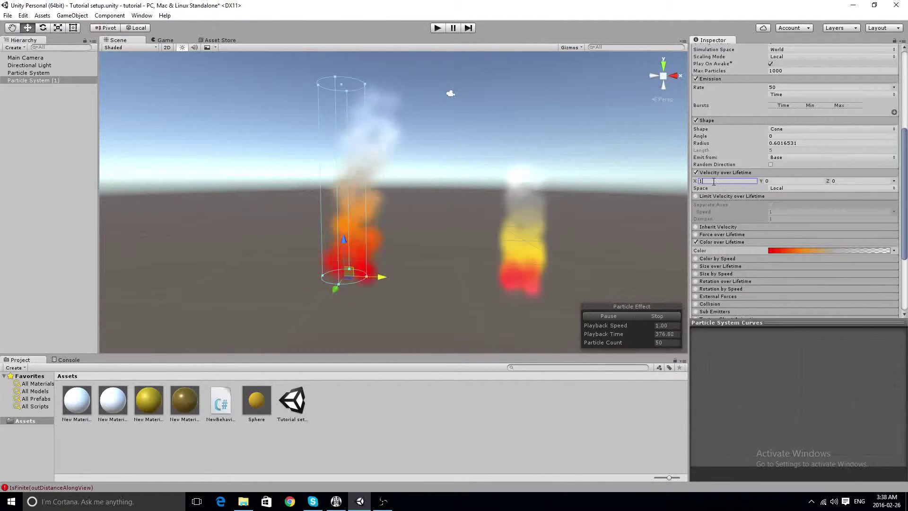
key("BackSpace")
type(".5")
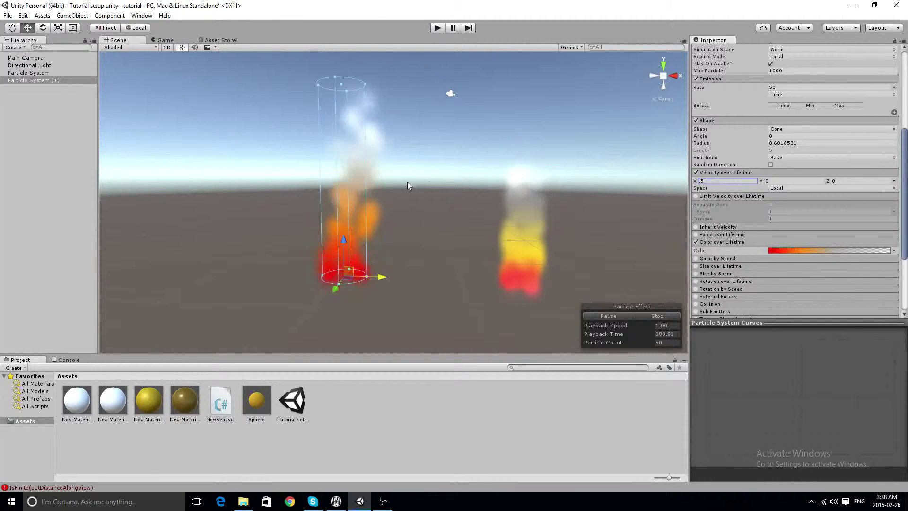
Commit the 0.5 X velocity, then switch the Velocity over Lifetime module back off.
scroll(771, 137, "up", 3)
scroll(757, 113, "up", 3)
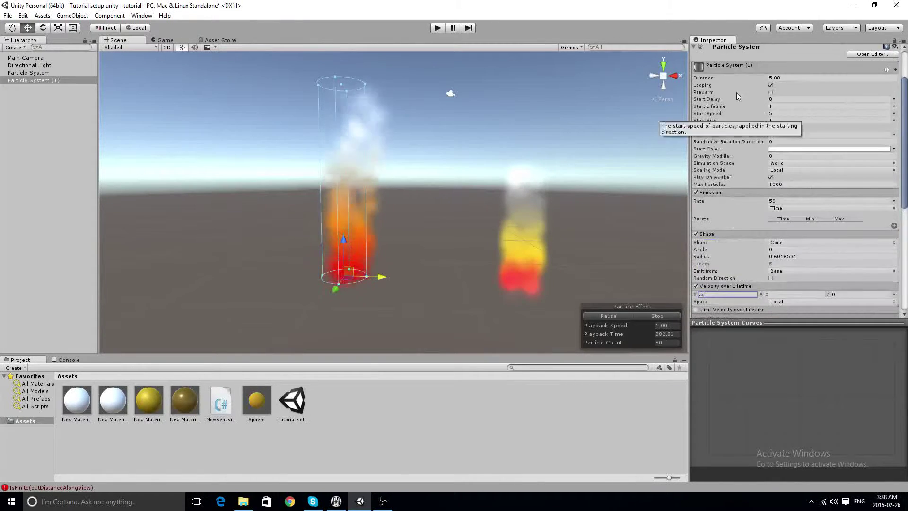
scroll(737, 142, "down", 3)
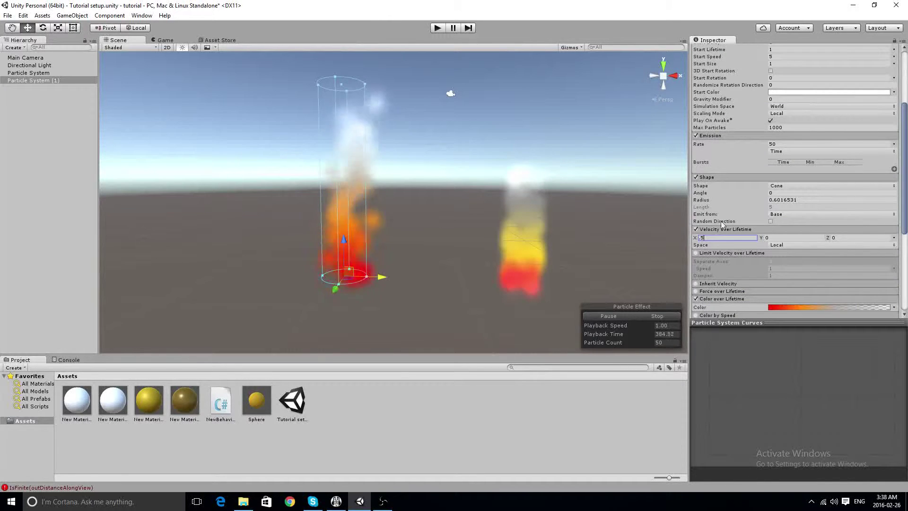
key("Return")
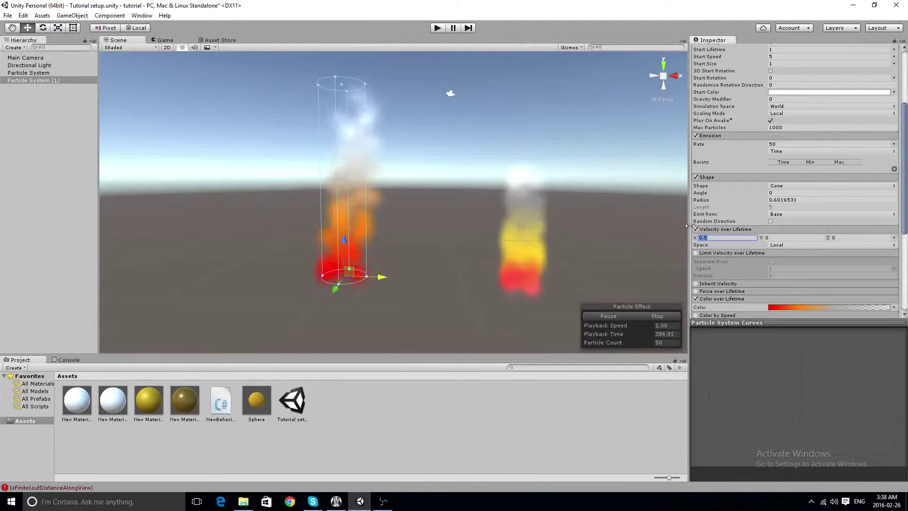
left_click(696, 229)
scroll(727, 193, "up", 2)
scroll(728, 189, "up", 4)
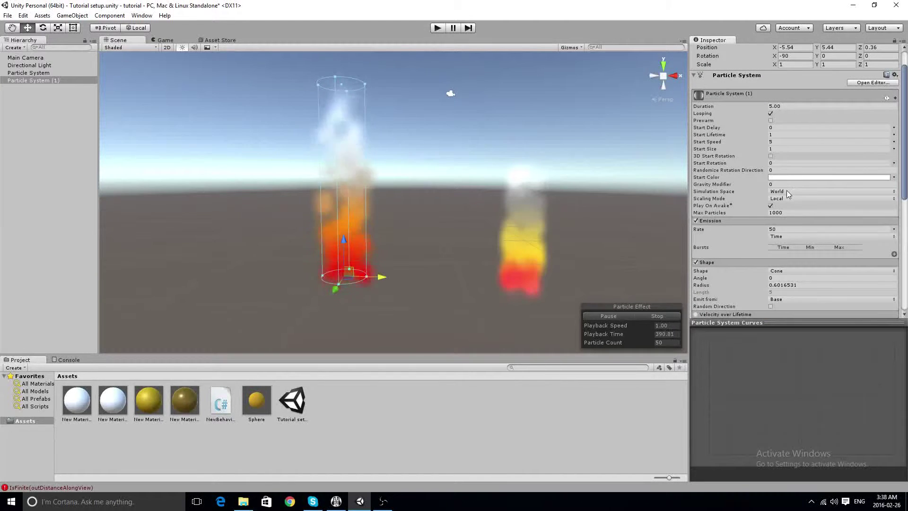
Set Simulation Space to Local and try a purple Start Color tint.
left_click(787, 190)
left_click(788, 200)
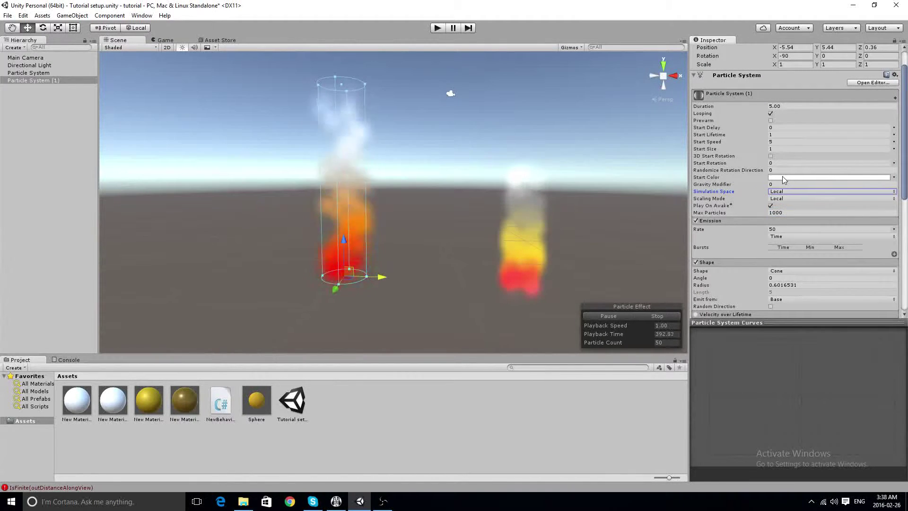
left_click(780, 178)
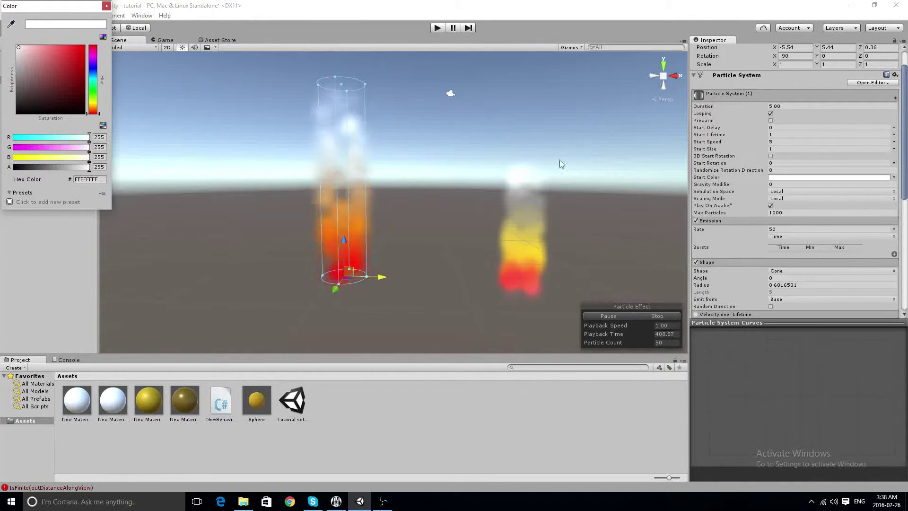
scroll(761, 181, "down", 5)
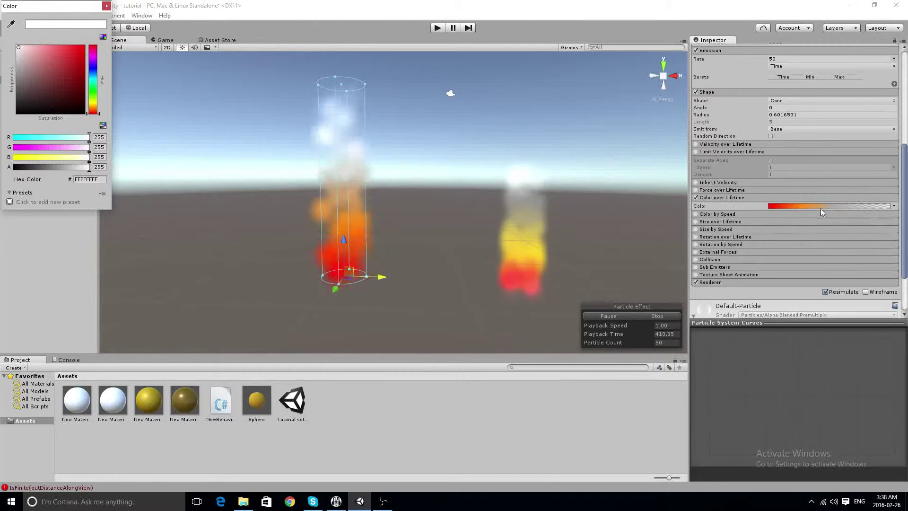
scroll(754, 187, "up", 6)
scroll(752, 183, "down", 3)
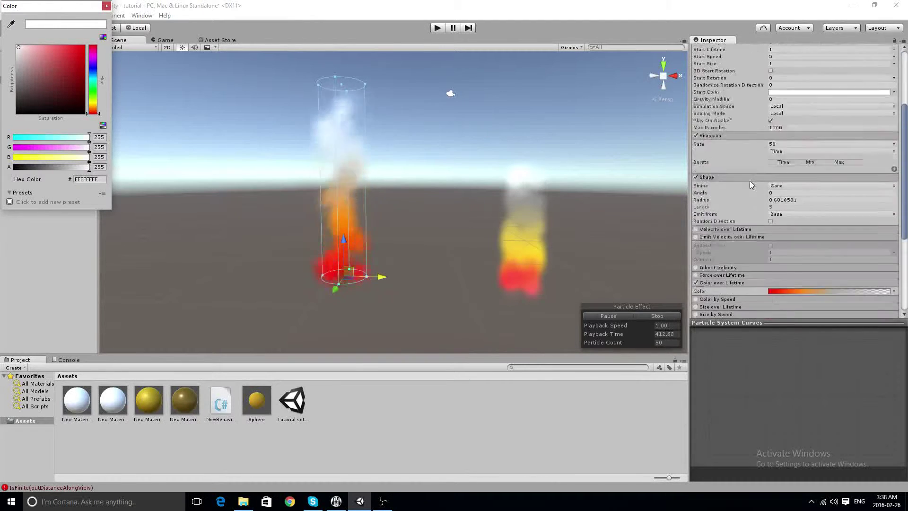
scroll(750, 181, "up", 2)
scroll(740, 178, "down", 2)
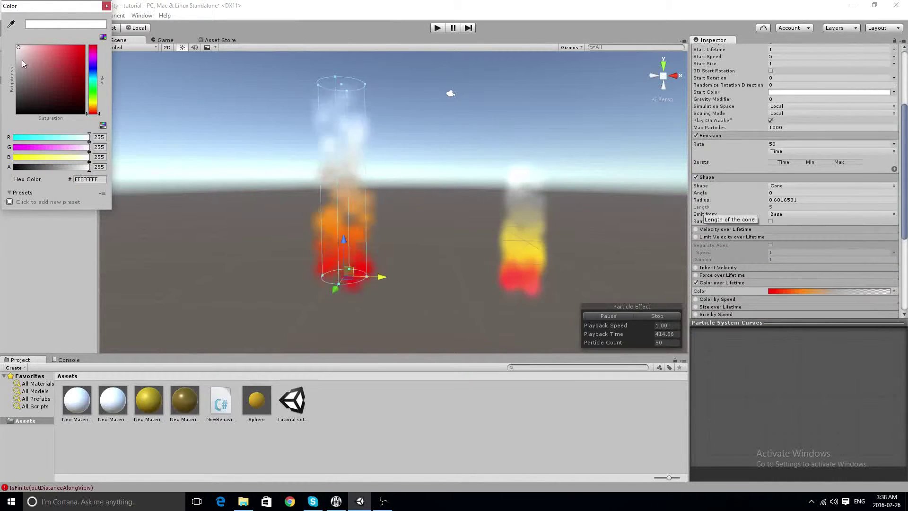
left_click_drag(60, 54, 86, 45)
Return the Start Color to white and close the Color picker.
scroll(782, 242, "down", 3)
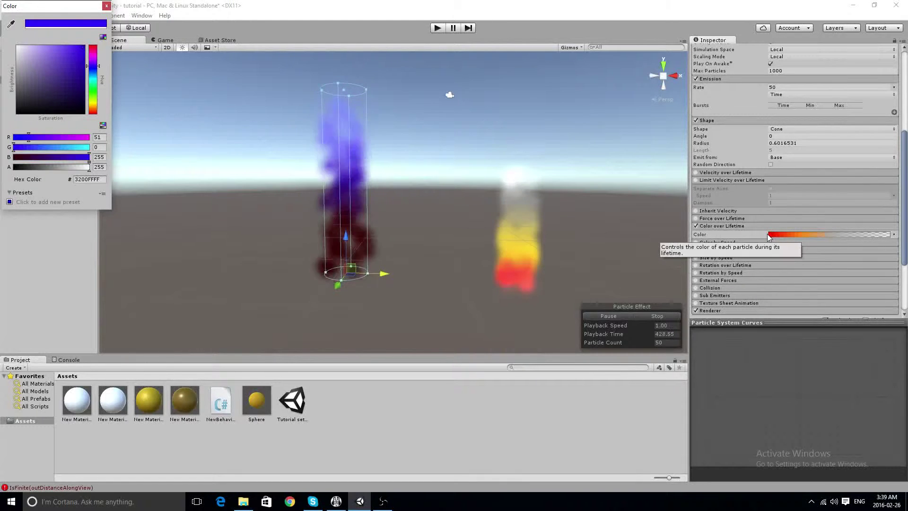
scroll(774, 234, "up", 2)
scroll(775, 219, "down", 2)
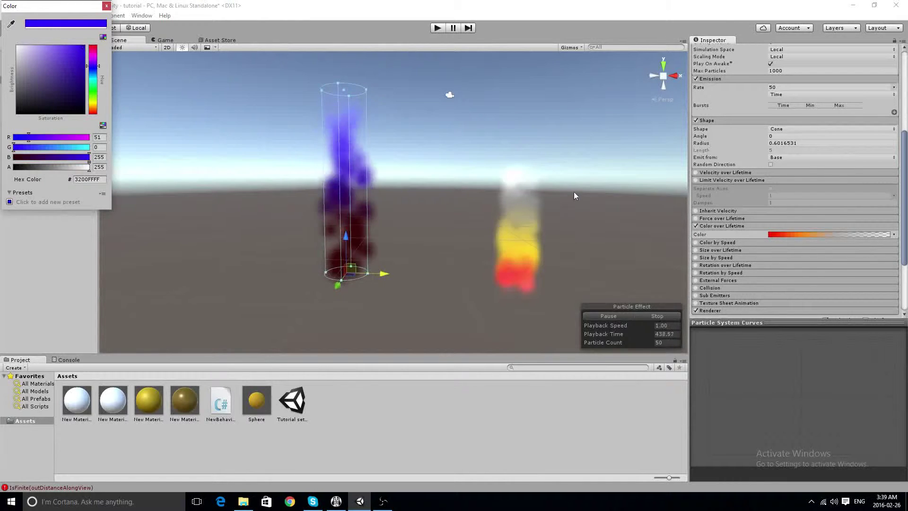
scroll(795, 179, "up", 3)
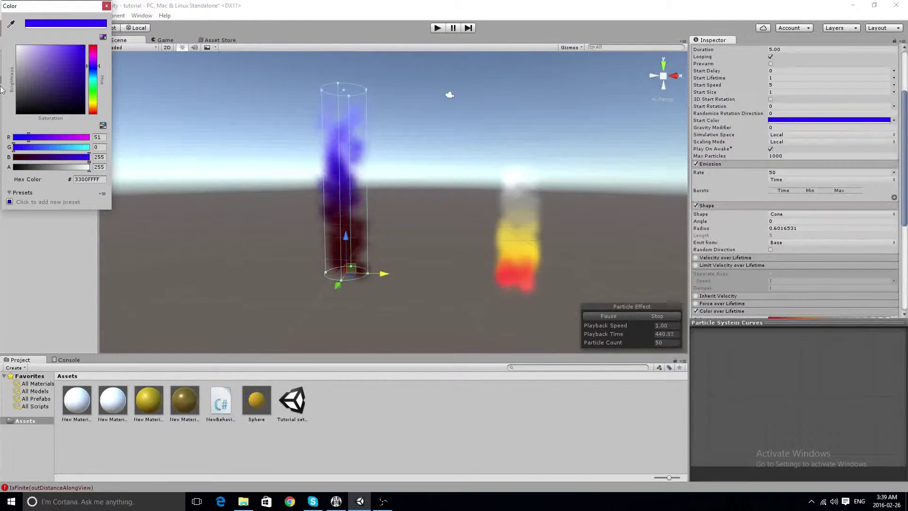
left_click_drag(29, 73, 18, 47)
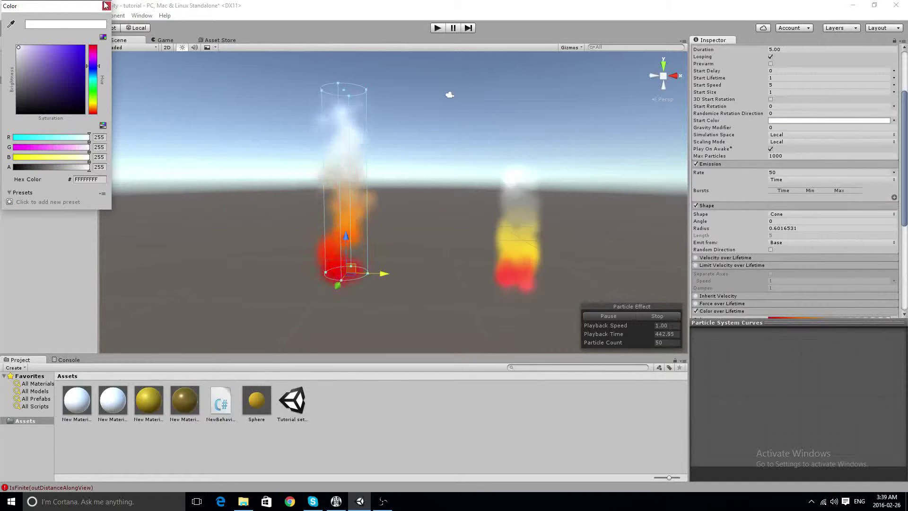
left_click(107, 6)
Set the Emission Rate to 100.
scroll(778, 142, "up", 3)
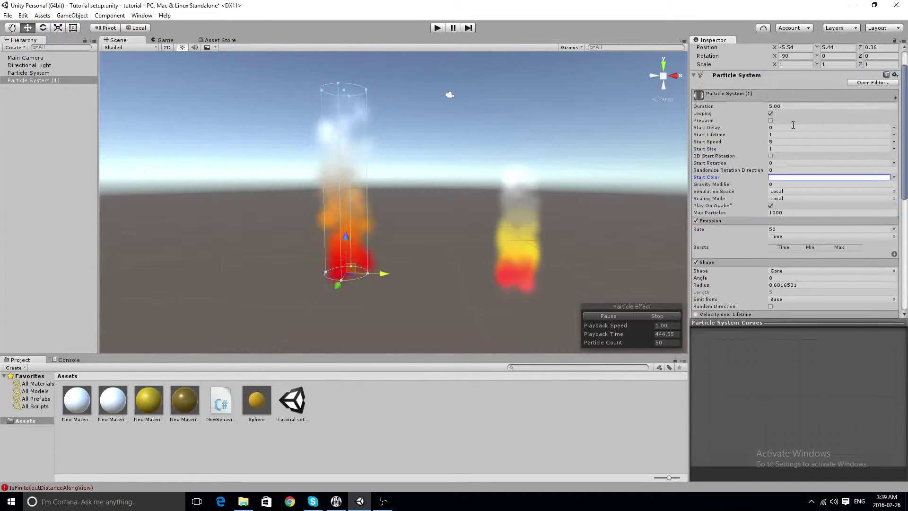
double_click(786, 229)
type("100")
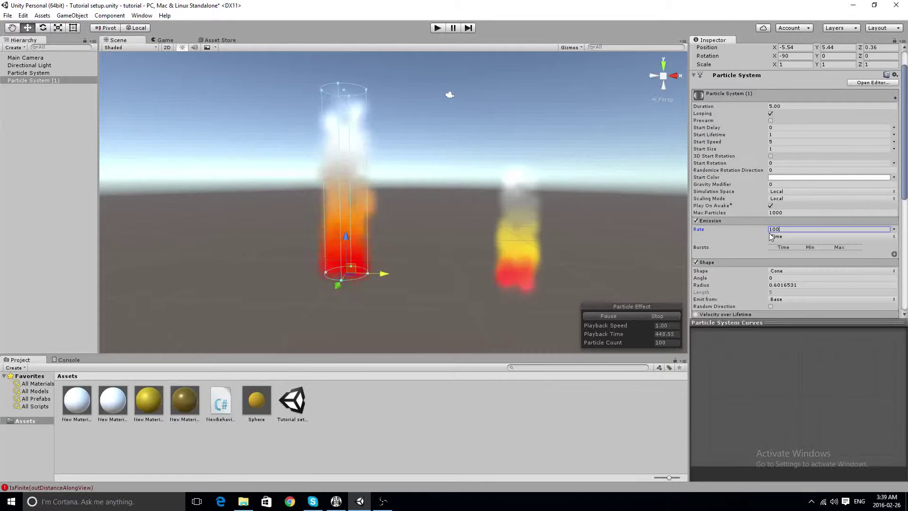
Shift the emitter along X, keep Simulation Space on Local, and move it back.
left_click_drag(372, 267, 428, 277)
left_click(804, 191)
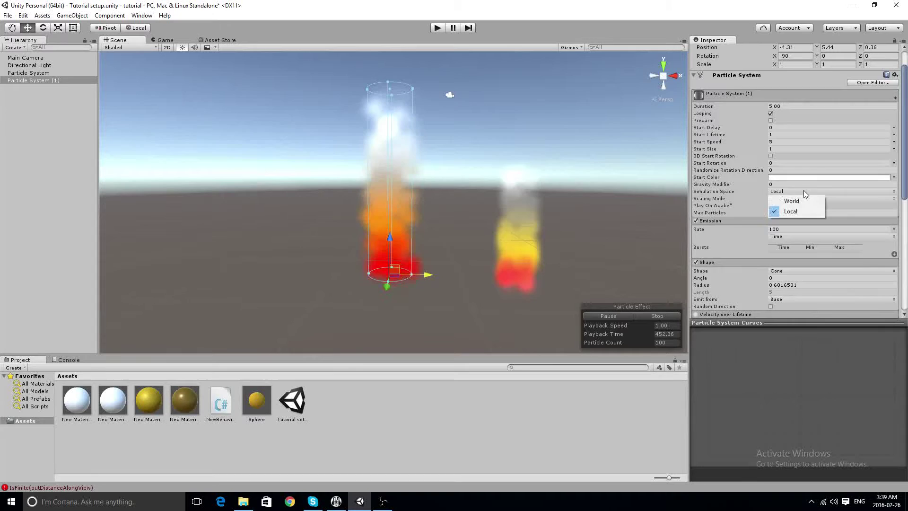
left_click(783, 202)
left_click_drag(427, 274, 407, 281)
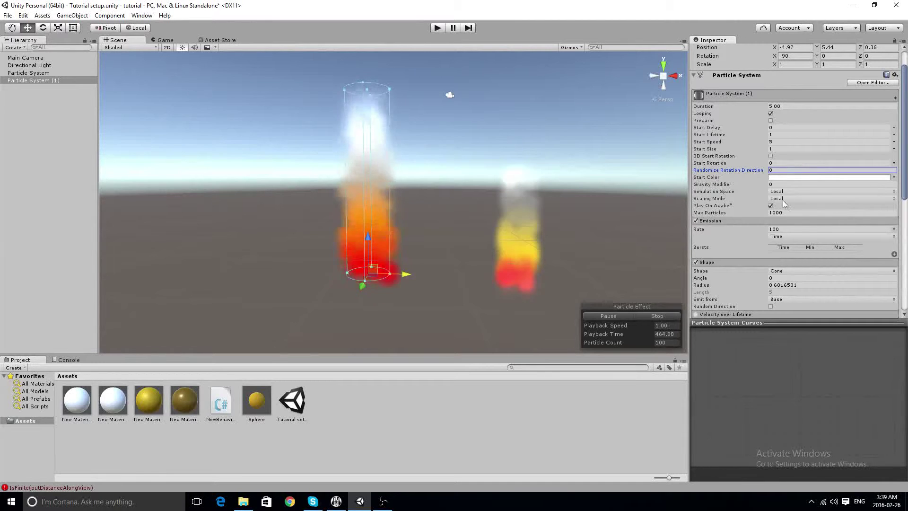
Make the emitter a Box with Random Direction on, checking the result from several angles.
scroll(814, 209, "down", 4)
left_click(789, 185)
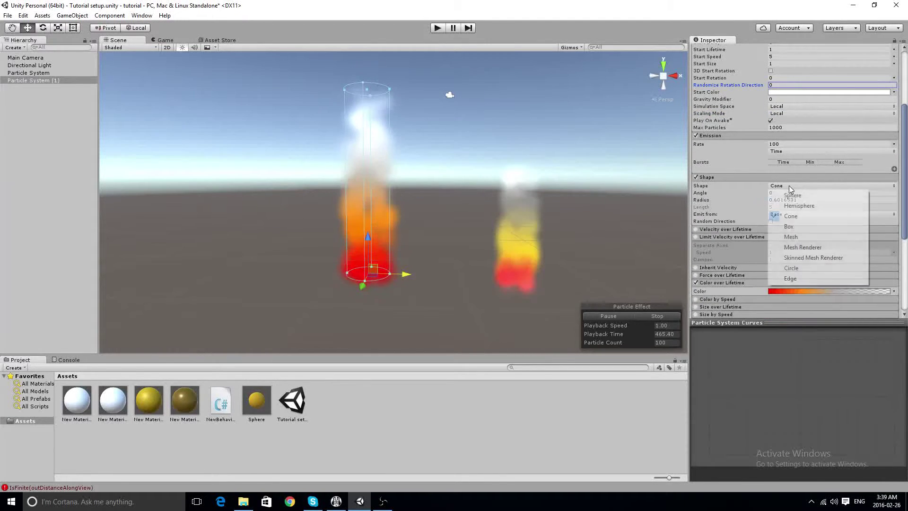
left_click(789, 227)
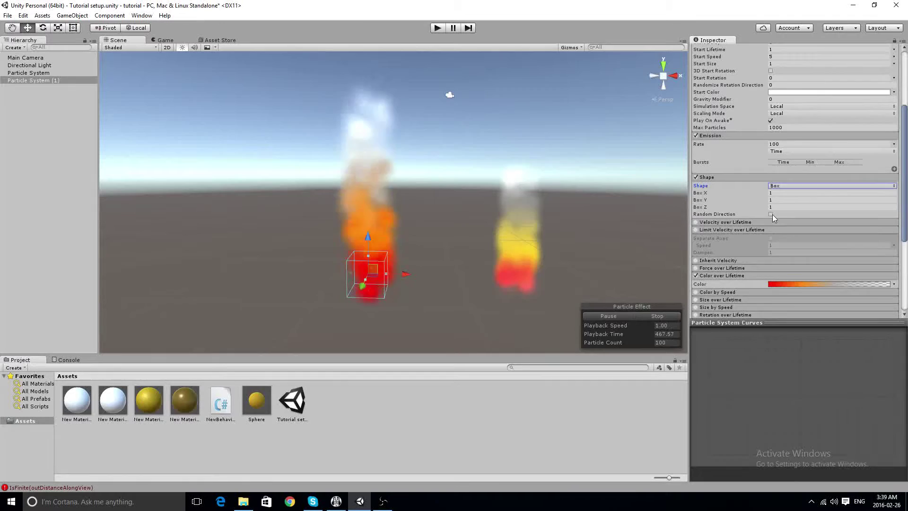
left_click(771, 215)
left_click_drag(356, 285, 646, 403, "alt")
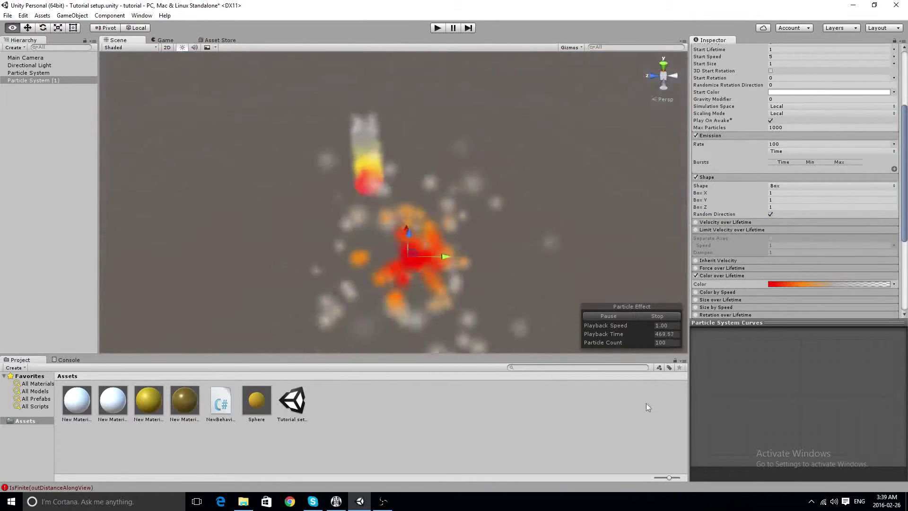
left_click_drag(417, 341, 478, 312, "alt")
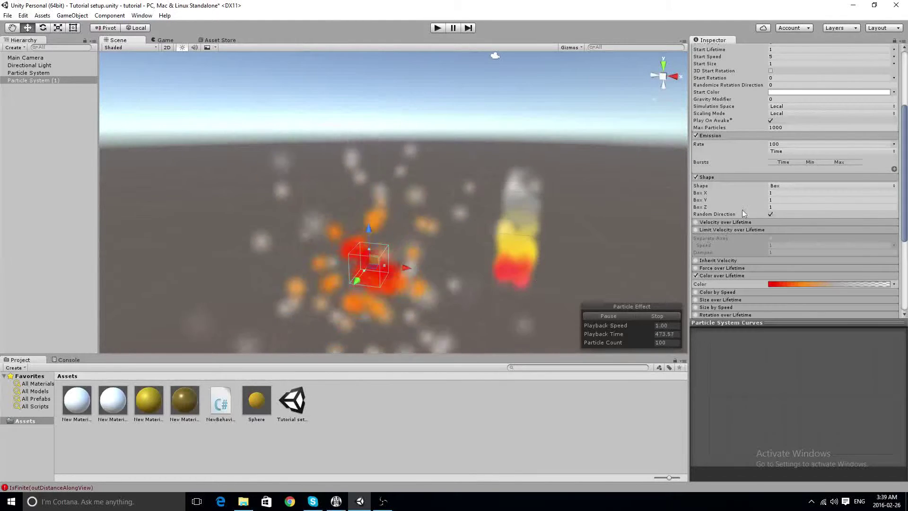
Switch the emitter Shape back to Cone.
left_click(800, 186)
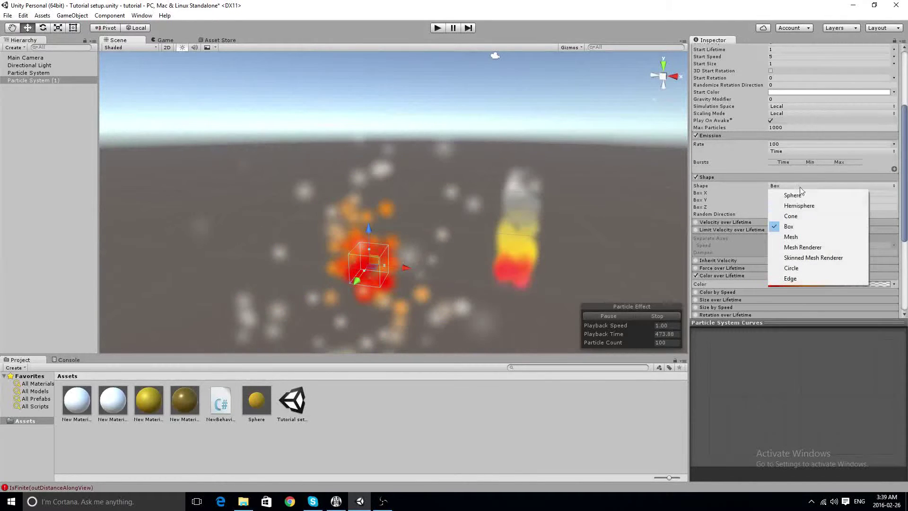
left_click(791, 216)
left_click_drag(478, 211, 516, 206, "alt")
scroll(765, 246, "down", 3)
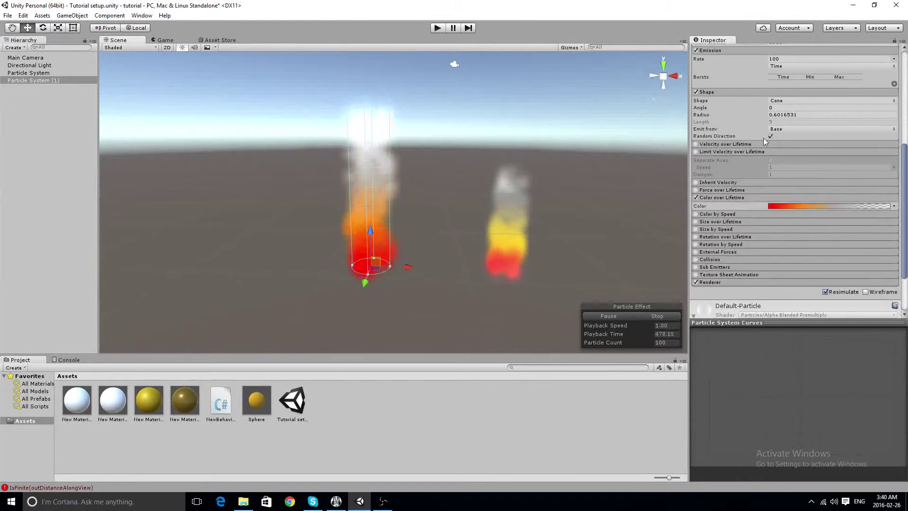
scroll(764, 137, "up", 7)
Collapse the Emission, Shape, Limit Velocity over Lifetime and Color over Lifetime modules.
left_click(723, 250)
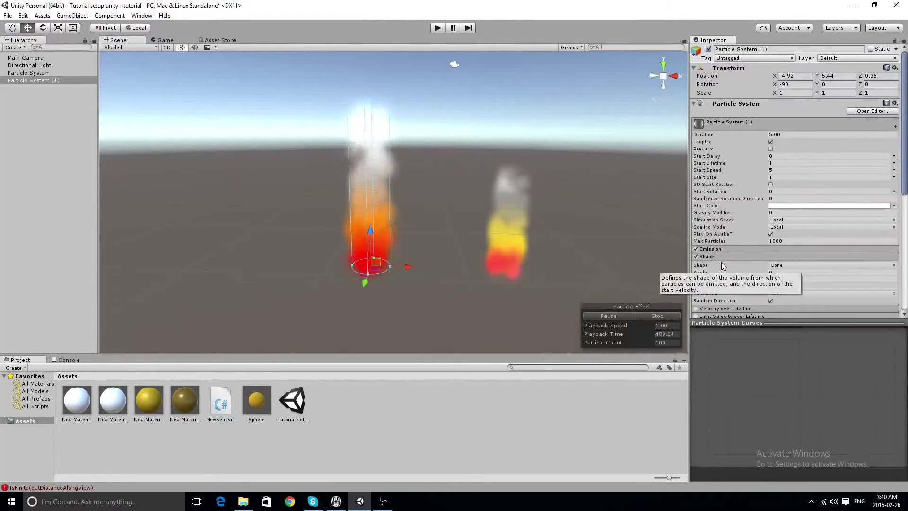
left_click(726, 256)
scroll(731, 234, "down", 3)
left_click(737, 187)
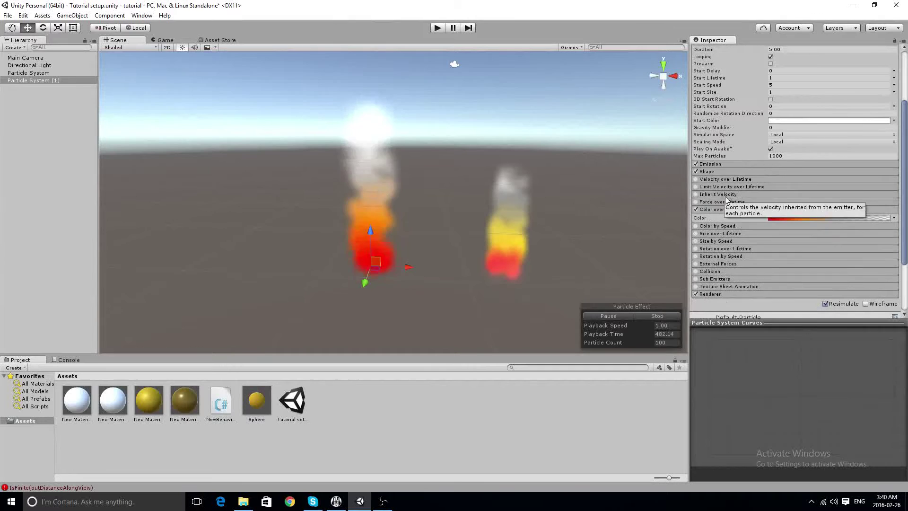
left_click(714, 209)
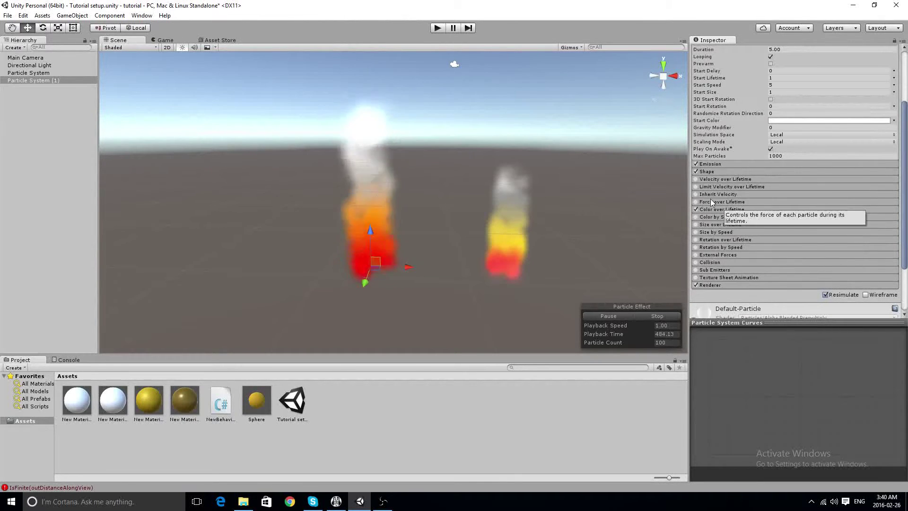
scroll(728, 124, "up", 2)
scroll(754, 283, "down", 2)
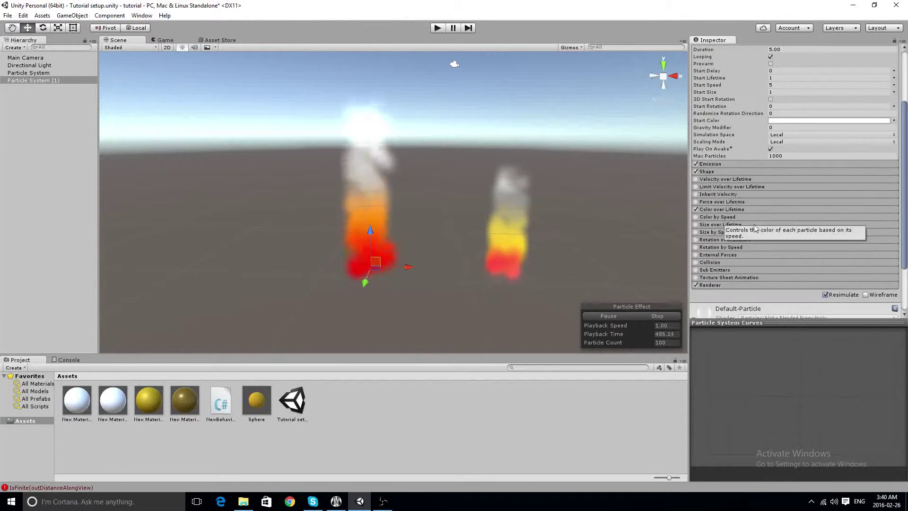
scroll(753, 279, "up", 3)
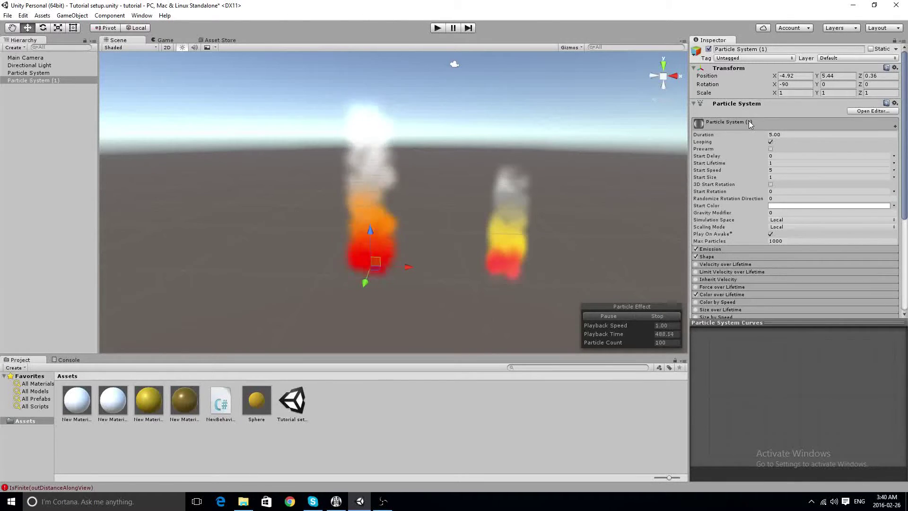
scroll(754, 123, "down", 1)
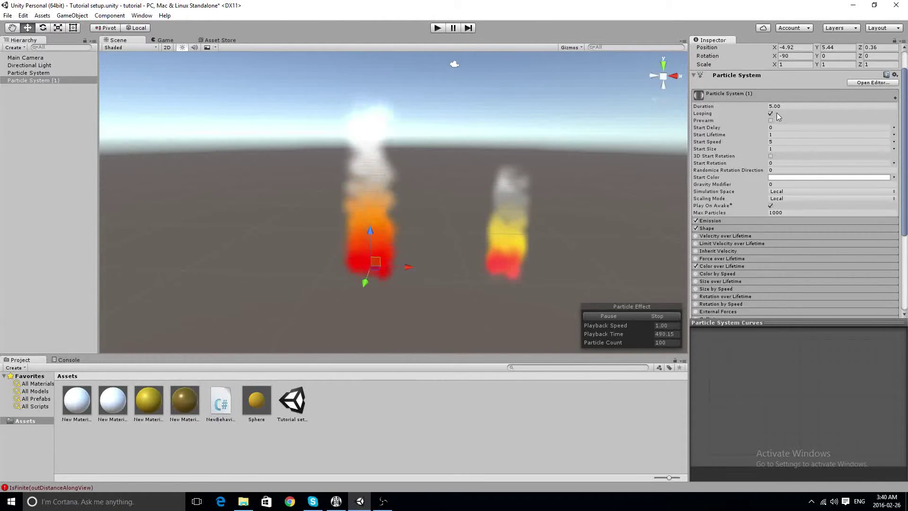
scroll(774, 145, "down", 2)
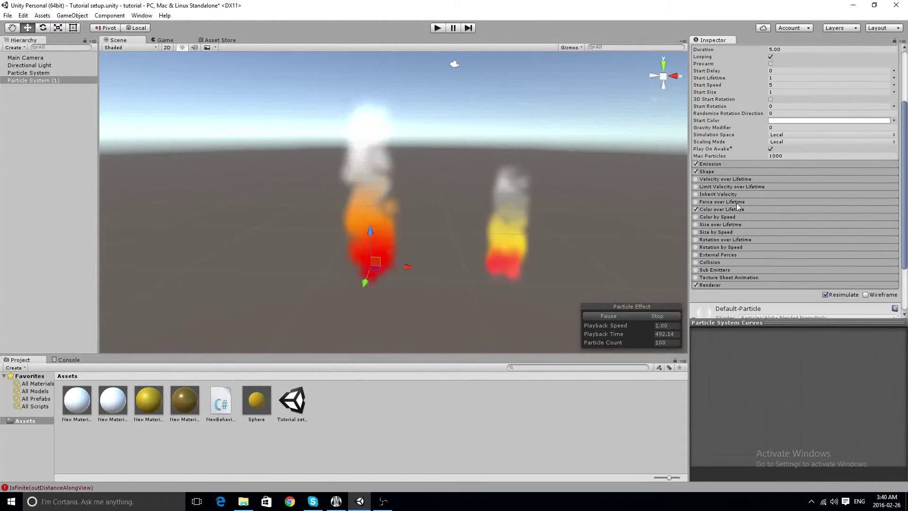
scroll(786, 171, "up", 3)
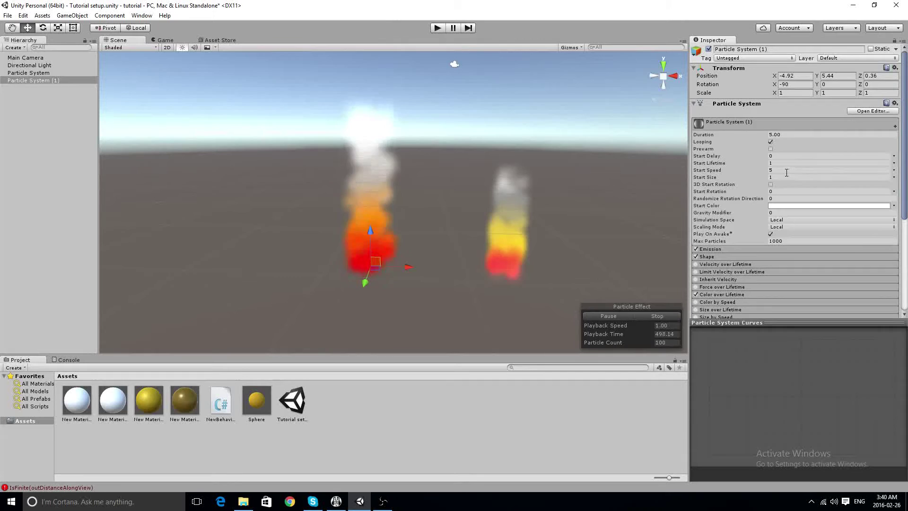
Nudge the fire to -4.94, 5.22, 0.36, inspect the fires, and bring up OBS.
mouse_move(405, 267)
left_mouse_down()
mouse_move(470, 275)
mouse_move(406, 266)
left_mouse_up()
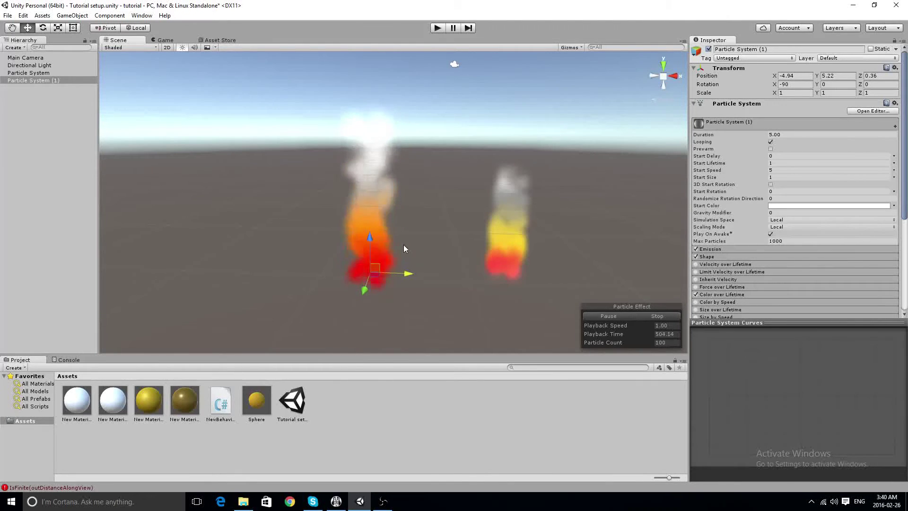
left_click_drag(370, 163, 305, 140, "alt")
left_click_drag(449, 165, 466, 204, "alt")
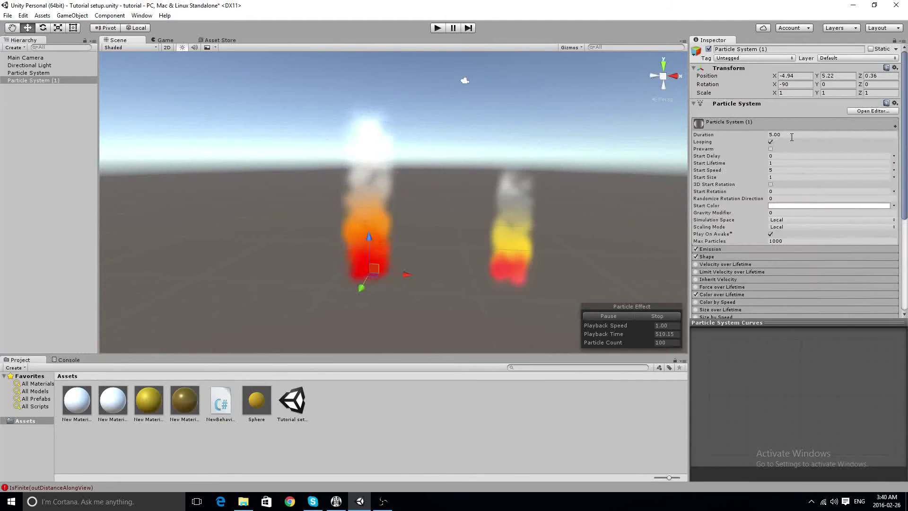
left_click(382, 502)
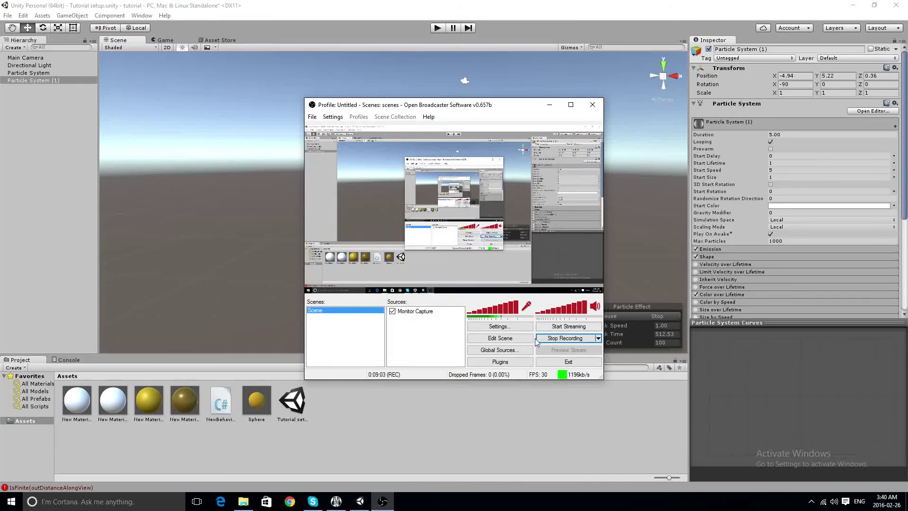